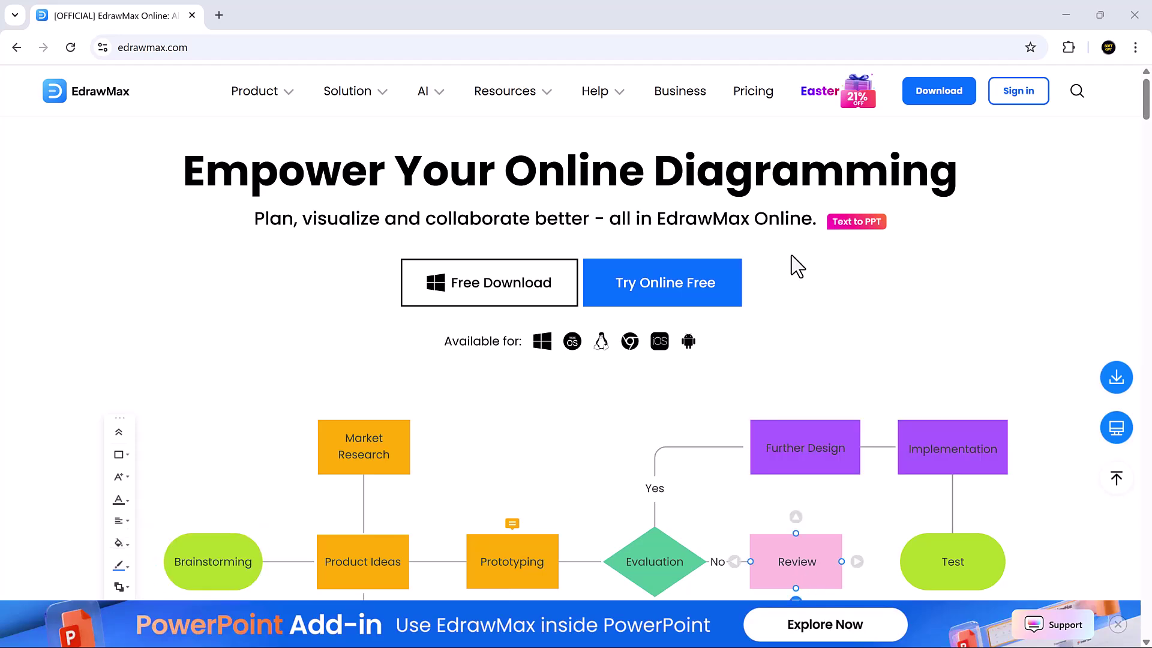
Scroll the edrawmax.com homepage past the AI, Diagram, Teamwork, Template and Share sections.
{"action": "scroll", "coordinate": [790, 254], "scroll_direction": "down", "scroll_amount": 3}
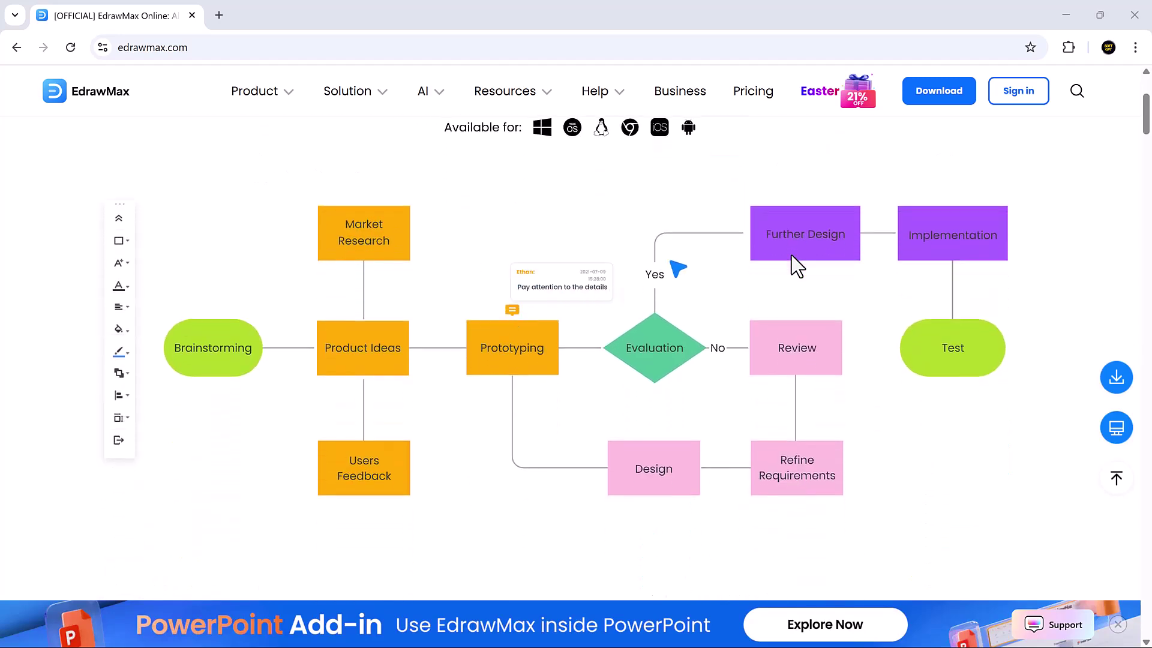
{"action": "scroll", "coordinate": [791, 254], "scroll_direction": "down", "scroll_amount": 7}
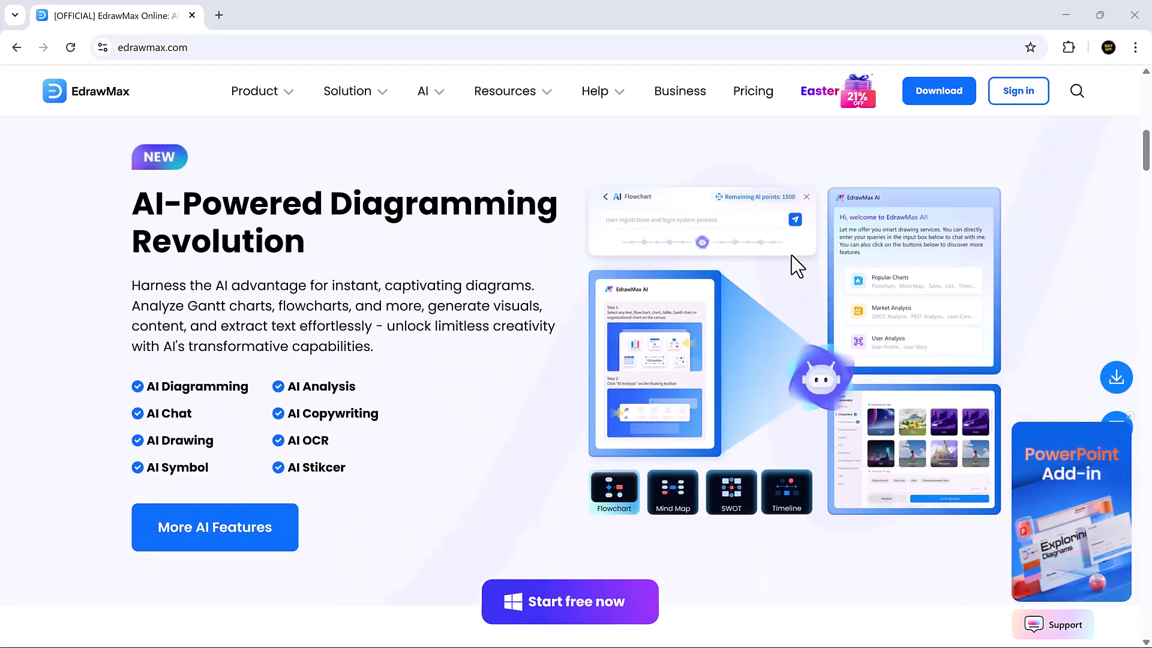
{"action": "scroll", "coordinate": [791, 255], "scroll_direction": "down", "scroll_amount": 7}
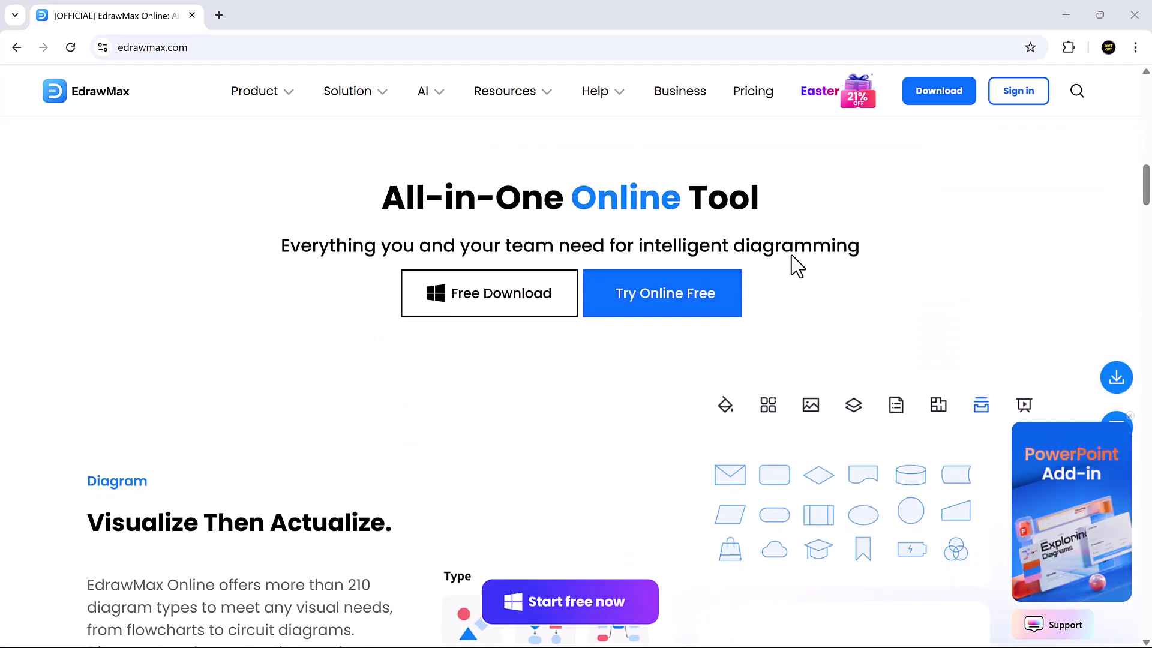
{"action": "scroll", "coordinate": [791, 255], "scroll_direction": "down", "scroll_amount": 4}
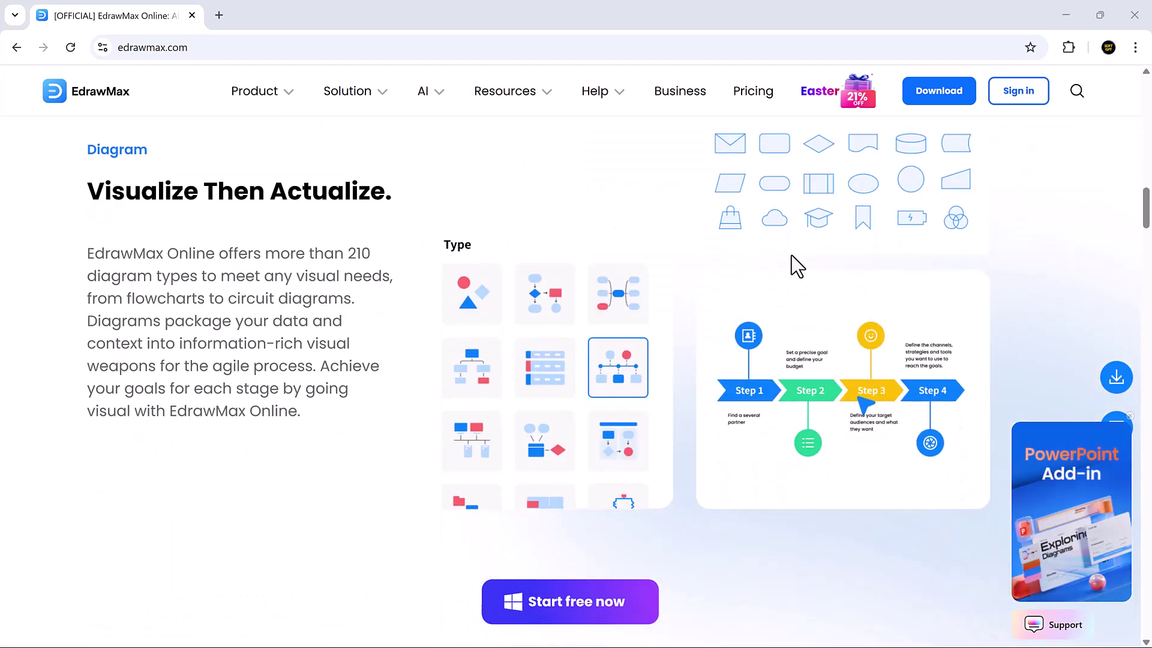
{"action": "scroll", "coordinate": [690, 271], "scroll_direction": "down", "scroll_amount": 6}
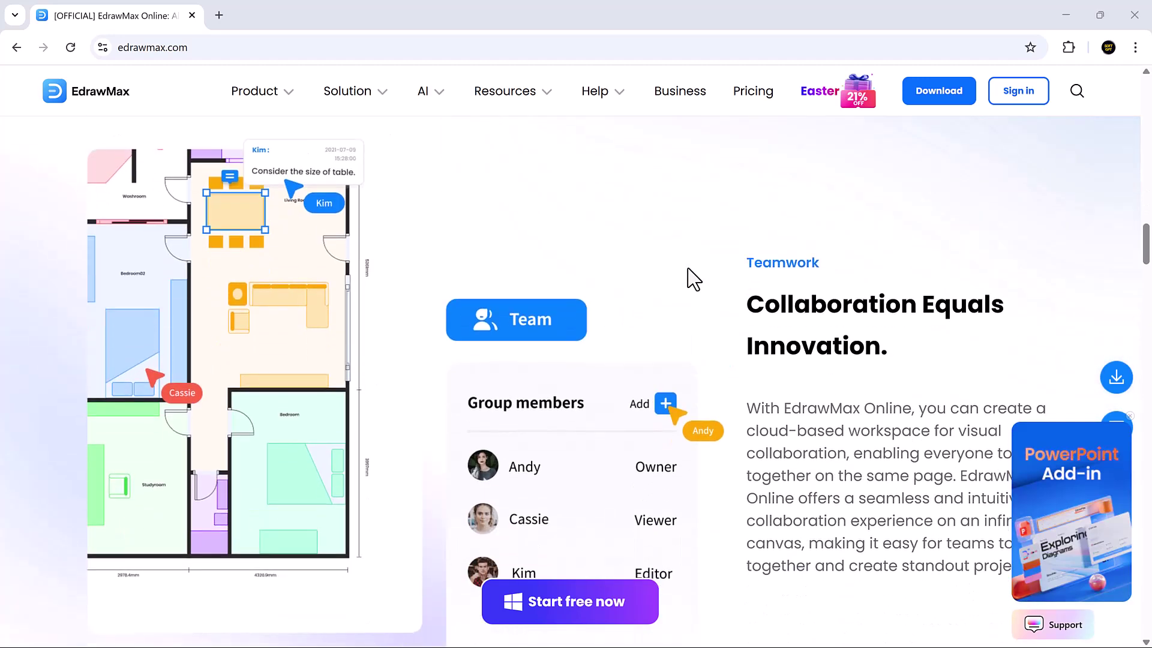
{"action": "scroll", "coordinate": [694, 279], "scroll_direction": "down", "scroll_amount": 9}
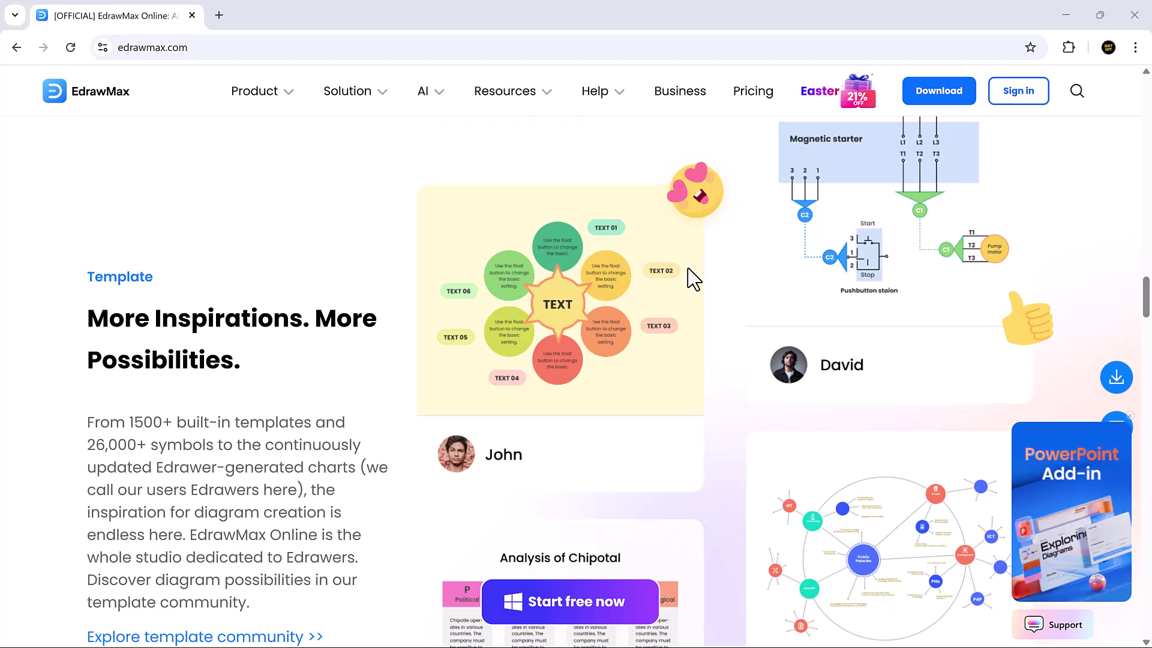
{"action": "scroll", "coordinate": [694, 279], "scroll_direction": "down", "scroll_amount": 10}
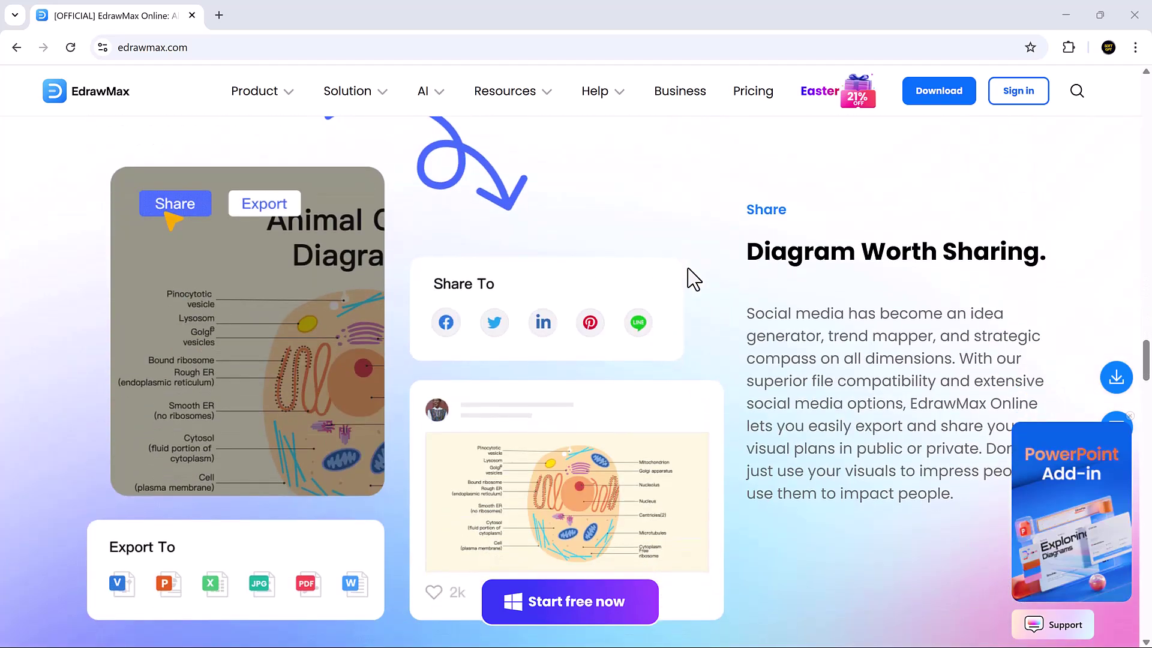
{"action": "scroll", "coordinate": [694, 278], "scroll_direction": "down", "scroll_amount": 8}
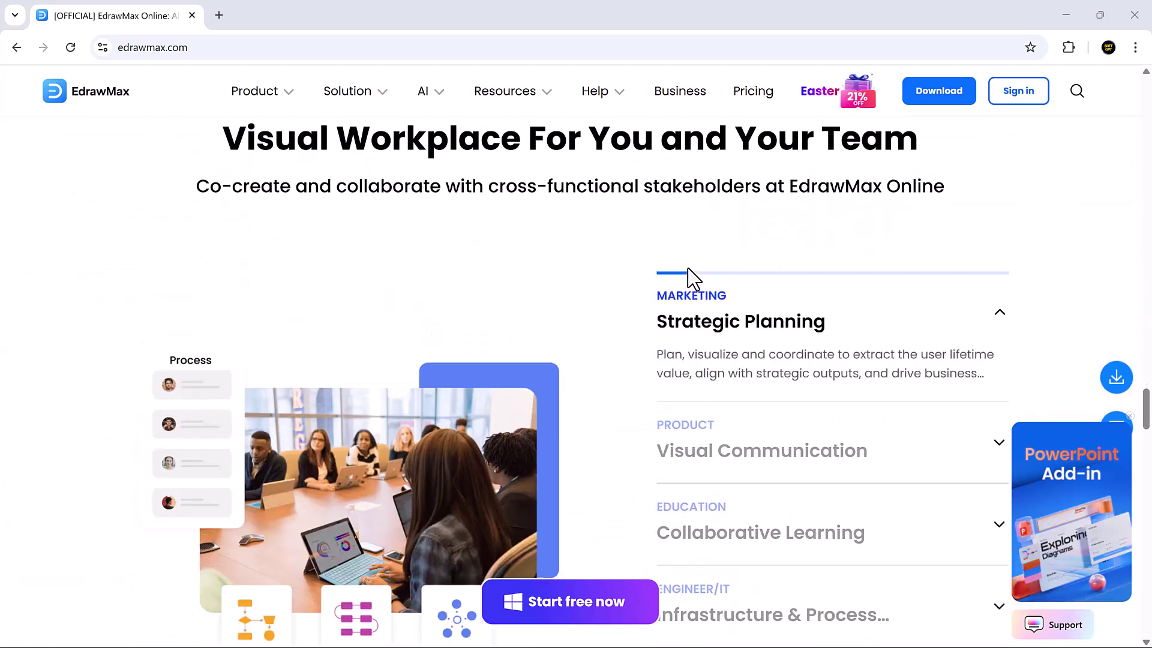
{"action": "scroll", "coordinate": [696, 282], "scroll_direction": "down", "scroll_amount": 2}
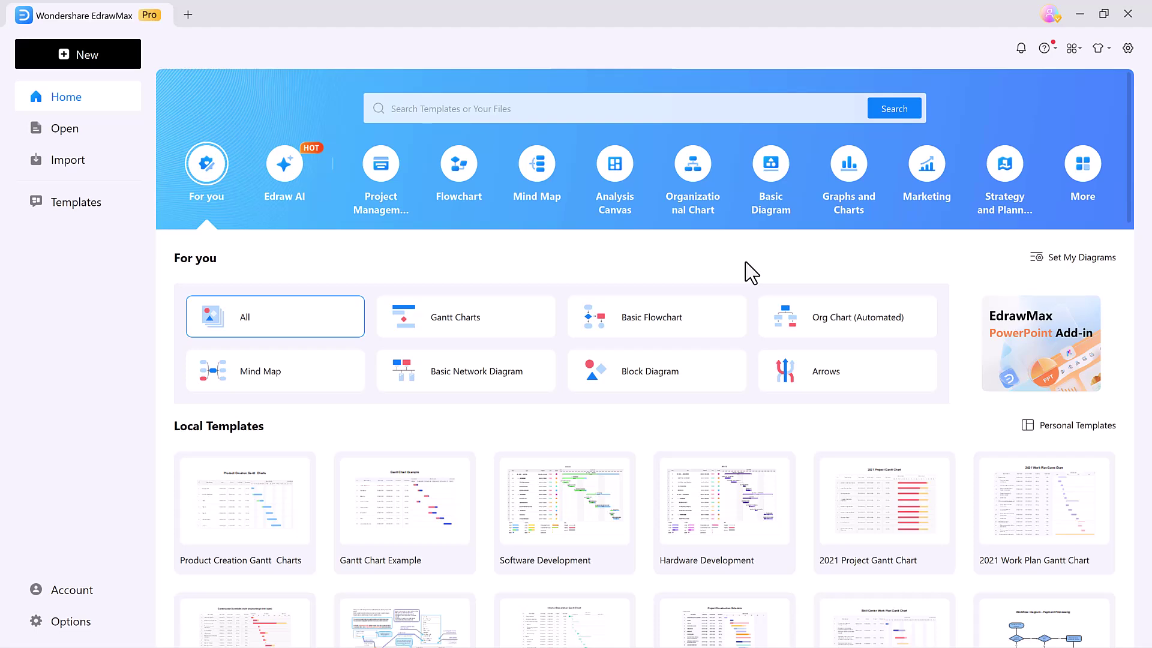
Browse the Local Templates, return to the top and show the Edraw AI category.
{"action": "scroll", "coordinate": [750, 273], "scroll_direction": "down", "scroll_amount": 4}
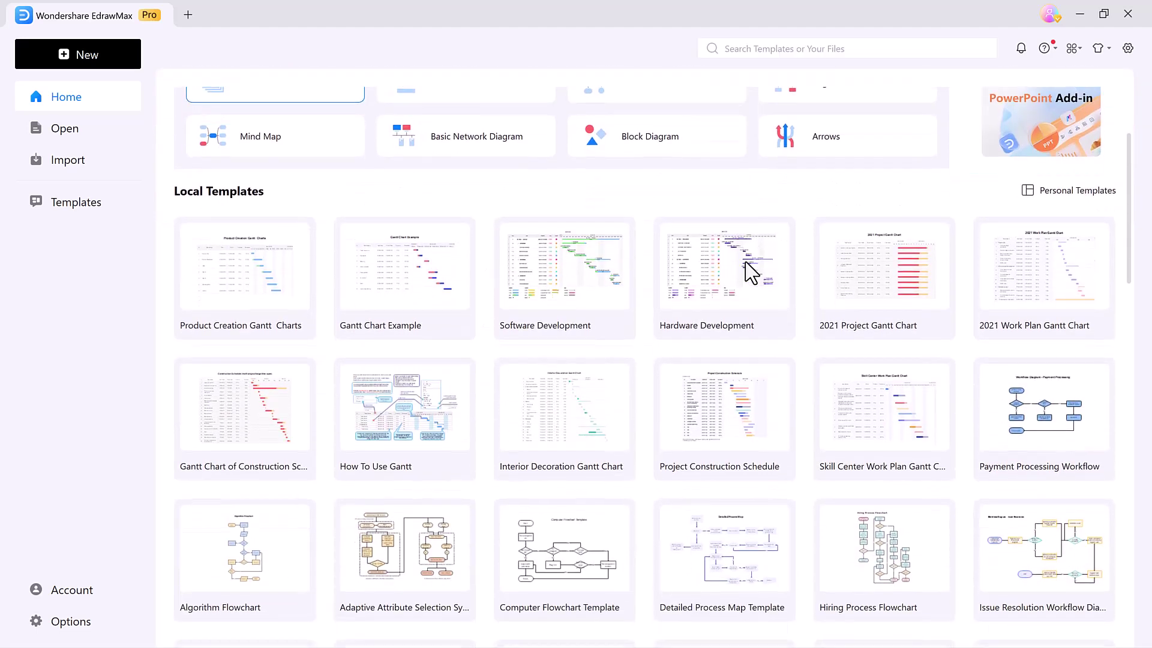
{"action": "scroll", "coordinate": [750, 273], "scroll_direction": "down", "scroll_amount": 1}
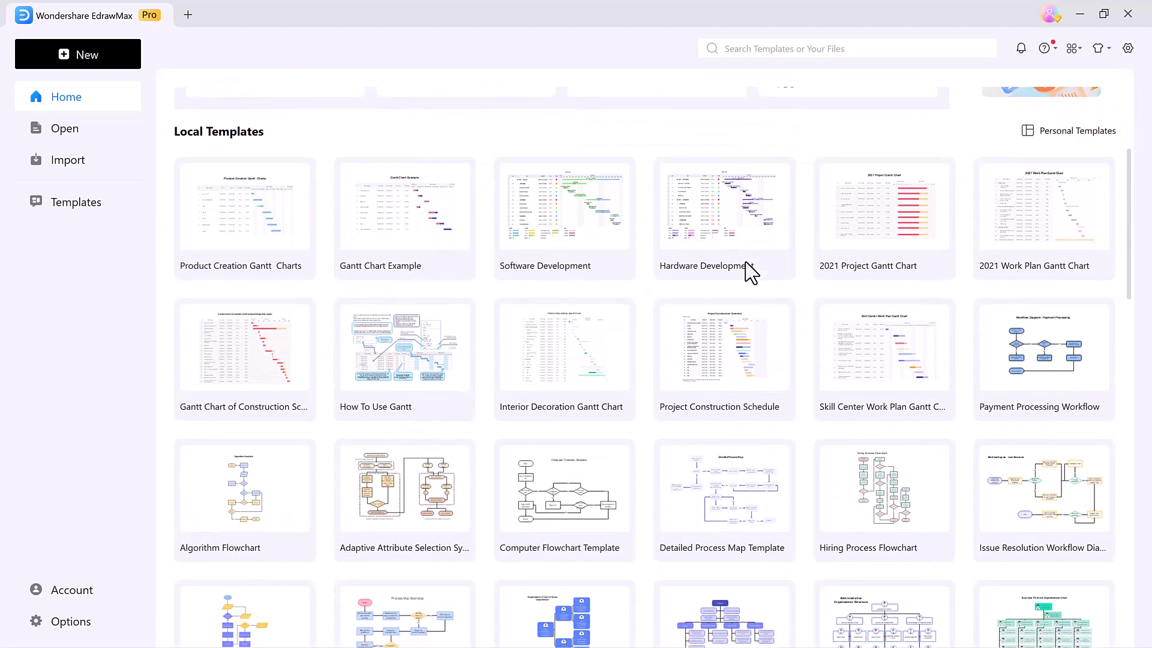
{"action": "scroll", "coordinate": [750, 273], "scroll_direction": "down", "scroll_amount": 3}
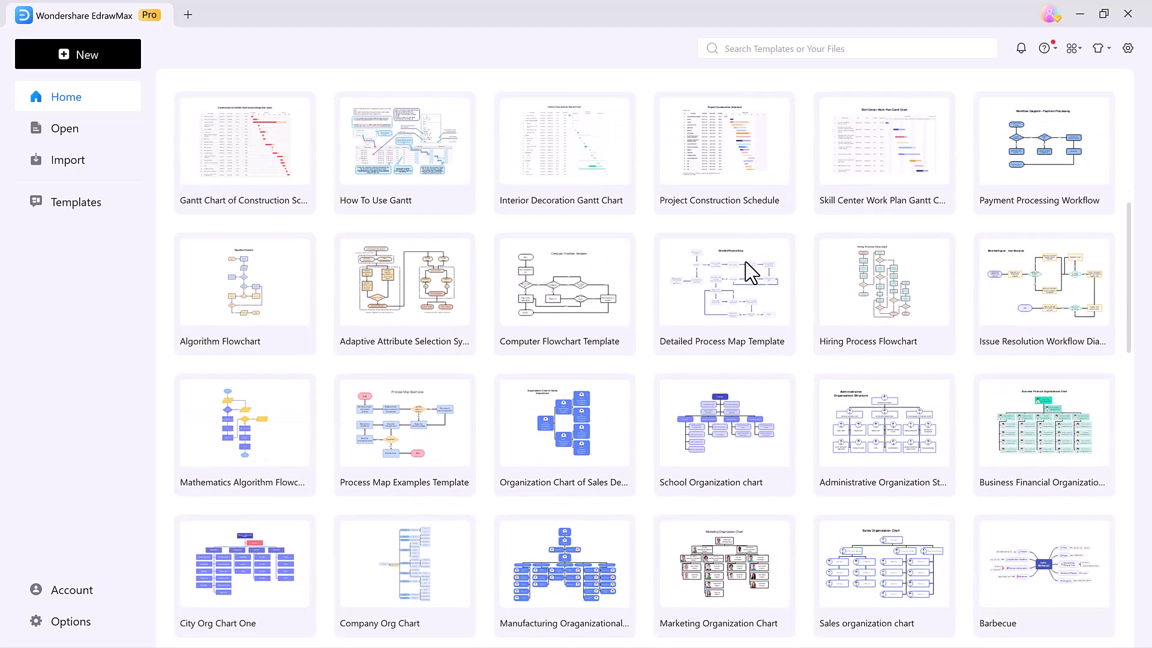
{"action": "scroll", "coordinate": [750, 273], "scroll_direction": "down", "scroll_amount": 4}
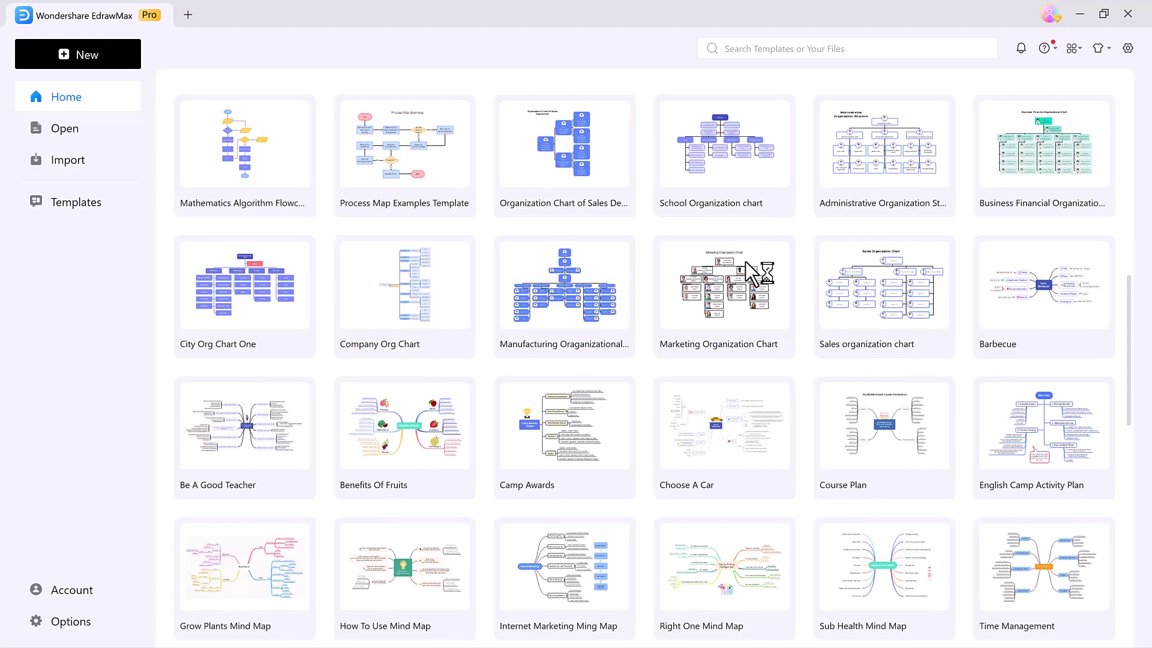
{"action": "scroll", "coordinate": [750, 273], "scroll_direction": "down", "scroll_amount": 5}
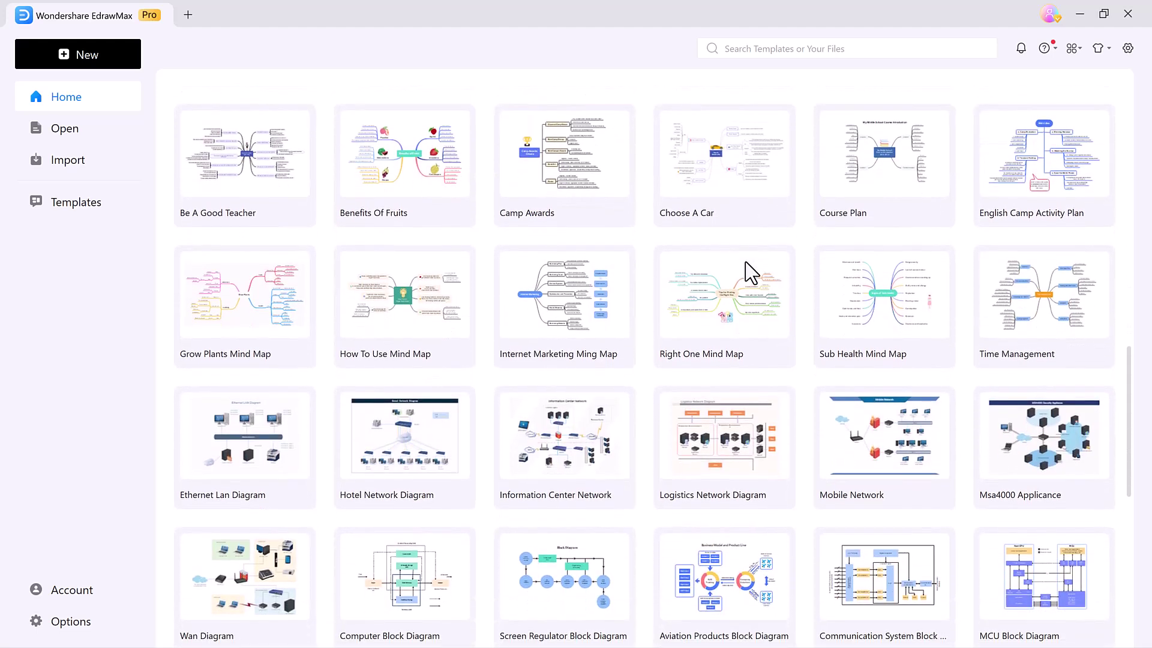
{"action": "scroll", "coordinate": [750, 273], "scroll_direction": "up", "scroll_amount": 15}
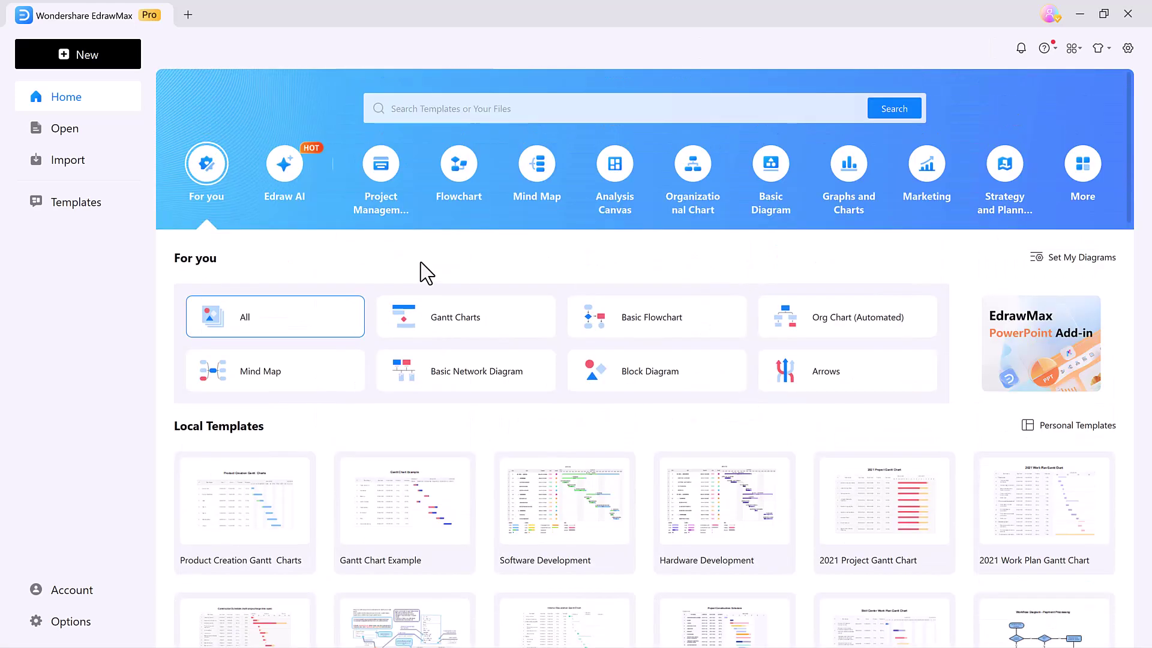
{"action": "left_click", "coordinate": [285, 189]}
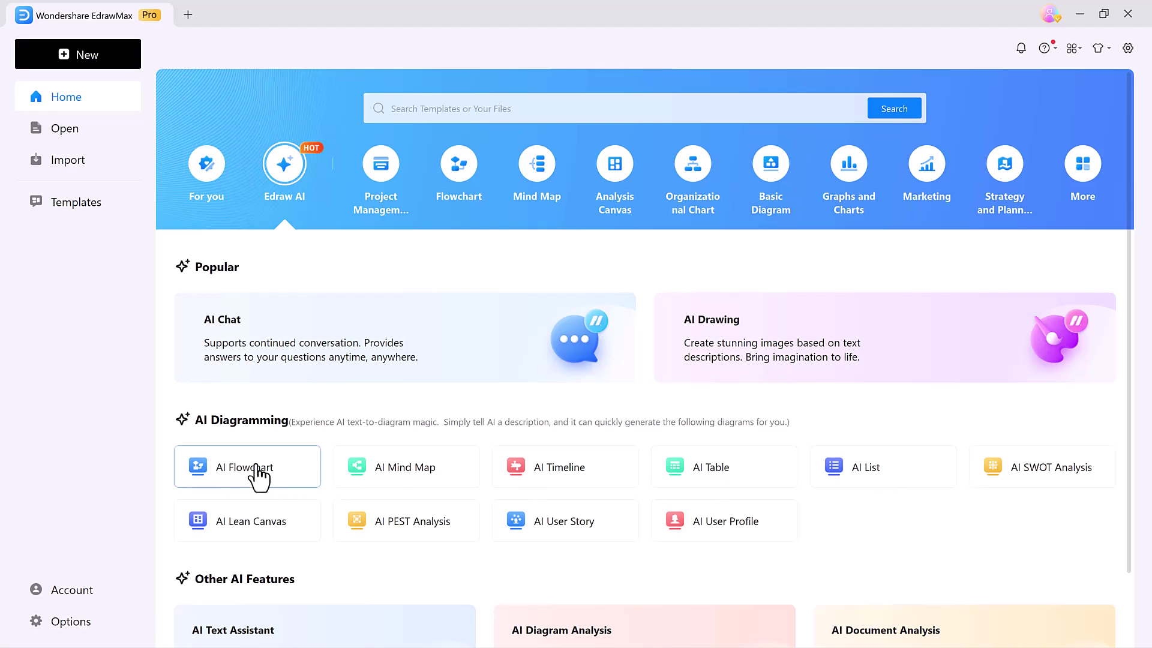
Generate a process-map flowchart with AI Flowchart from the pasted step-by-step prompt.
{"action": "left_click", "coordinate": [258, 476]}
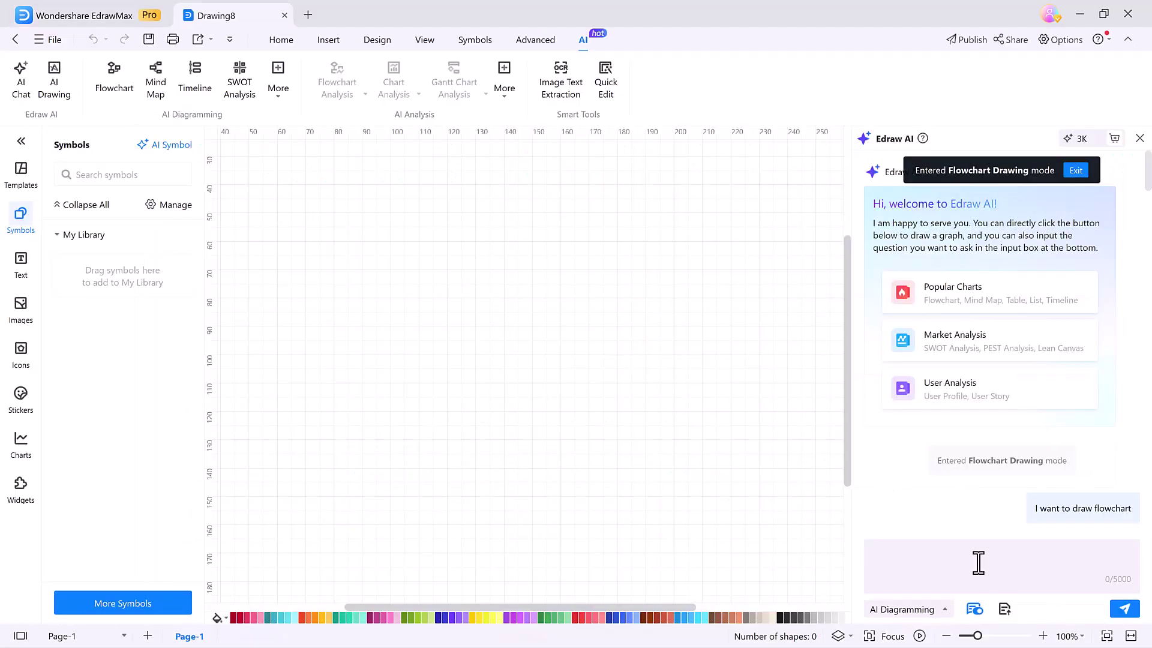
{"action": "key", "text": "ctrl+v"}
{"action": "scroll", "coordinate": [978, 561], "scroll_direction": "up", "scroll_amount": 10}
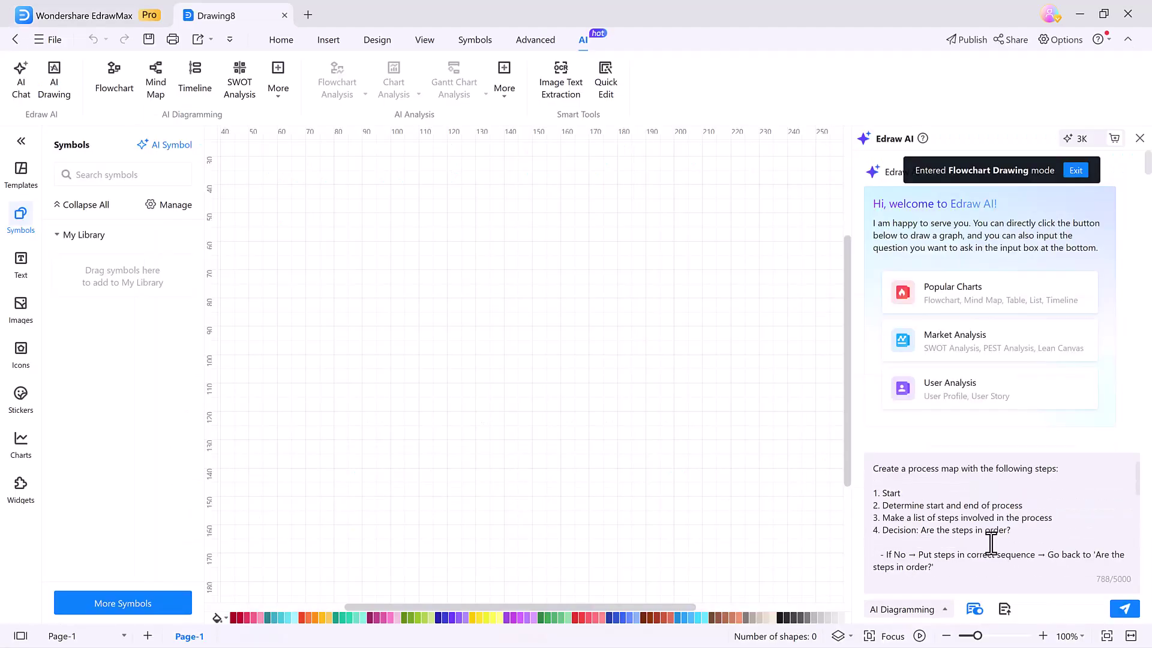
{"action": "scroll", "coordinate": [990, 540], "scroll_direction": "down", "scroll_amount": 10}
{"action": "left_click", "coordinate": [1124, 608]}
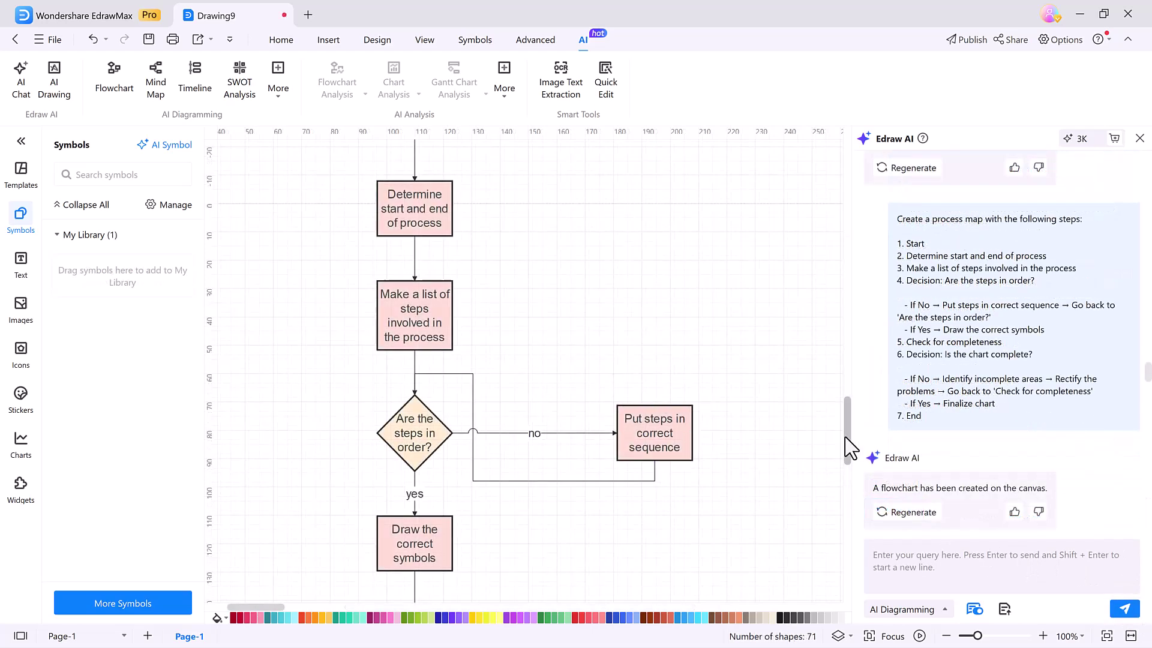
{"action": "scroll", "coordinate": [849, 422], "scroll_direction": "up", "scroll_amount": 3}
{"action": "scroll", "coordinate": [849, 444], "scroll_direction": "down", "scroll_amount": 5}
{"action": "mouse_move", "coordinate": [844, 454]}
{"action": "left_mouse_down"}
{"action": "mouse_move", "coordinate": [838, 494]}
{"action": "mouse_move", "coordinate": [834, 447]}
{"action": "left_mouse_up"}
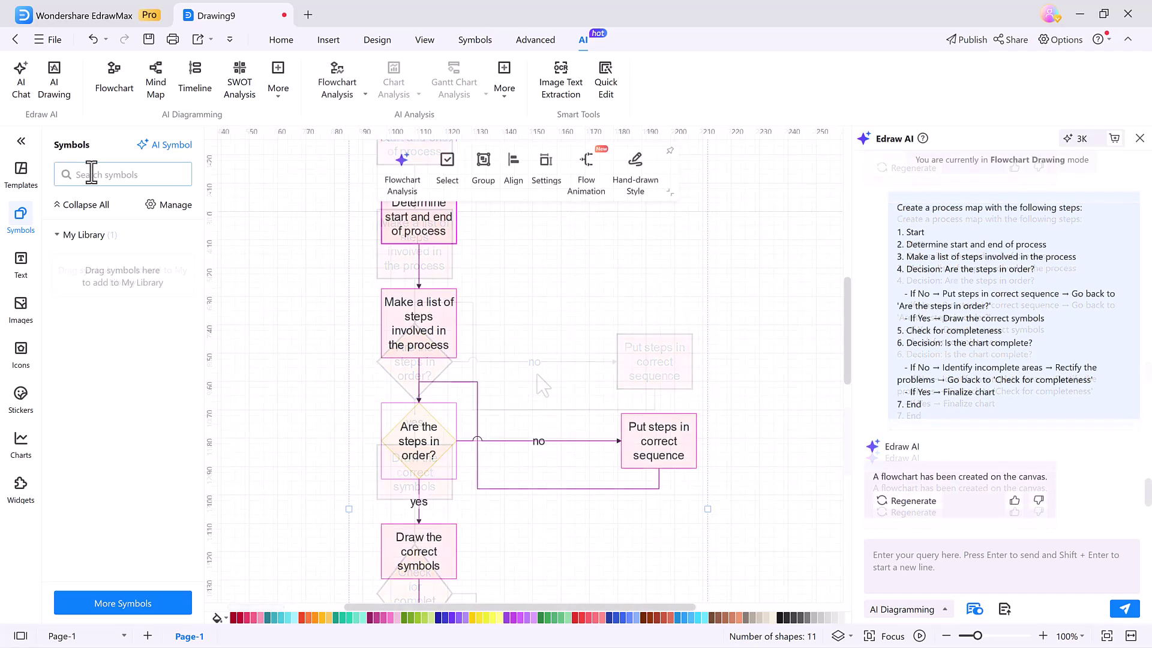
Generate abstract process icons with AI Drawing and place the first result as a PNG.
{"action": "left_click", "coordinate": [55, 84]}
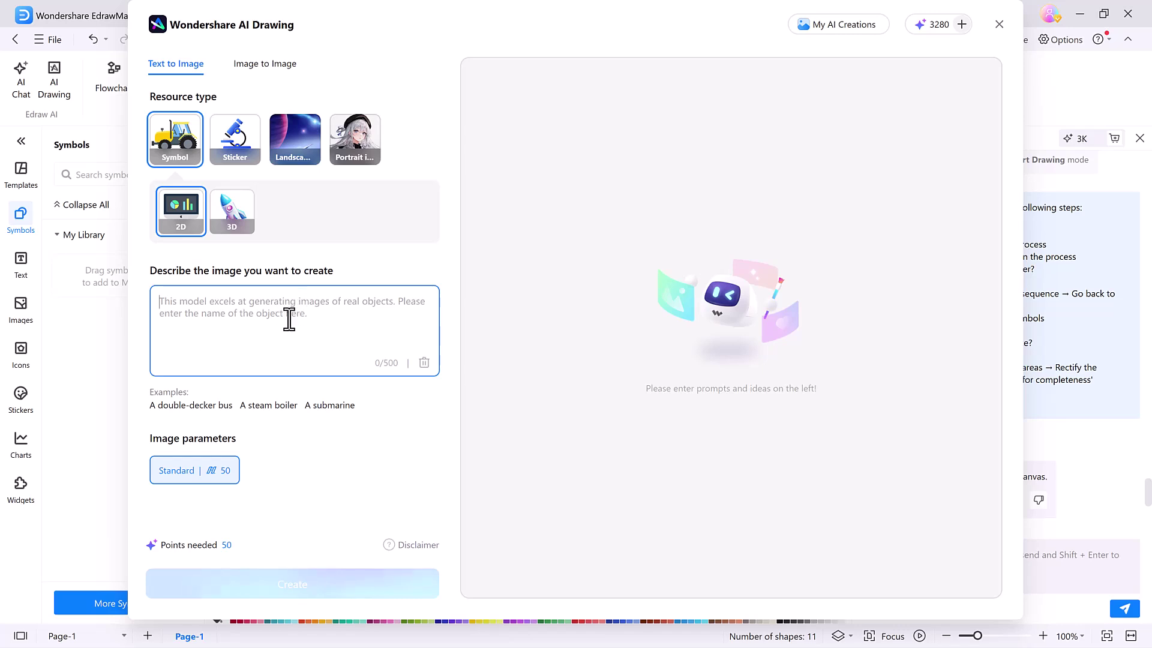
{"action": "type", "text": "A clean and modern design of abstract icons or elements representing various steps in a process, with a professional and minimalistic style. The image should be colorful but not too busy, offering a clear visual representation of stages or decision points."}
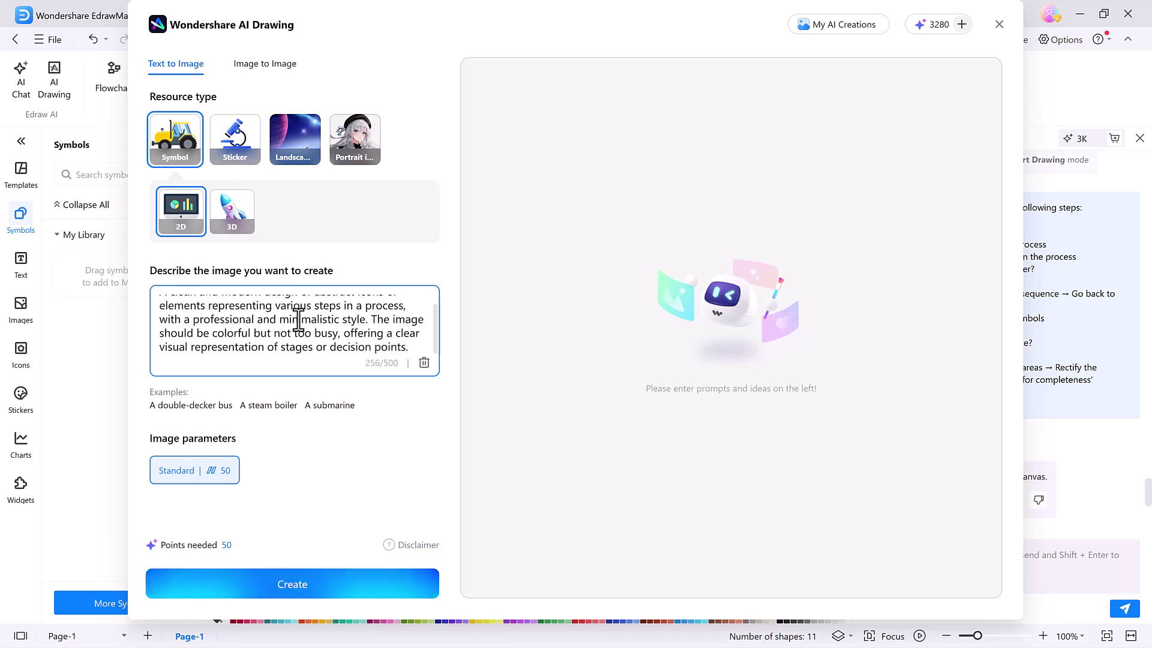
{"action": "scroll", "coordinate": [301, 319], "scroll_direction": "down", "scroll_amount": 1}
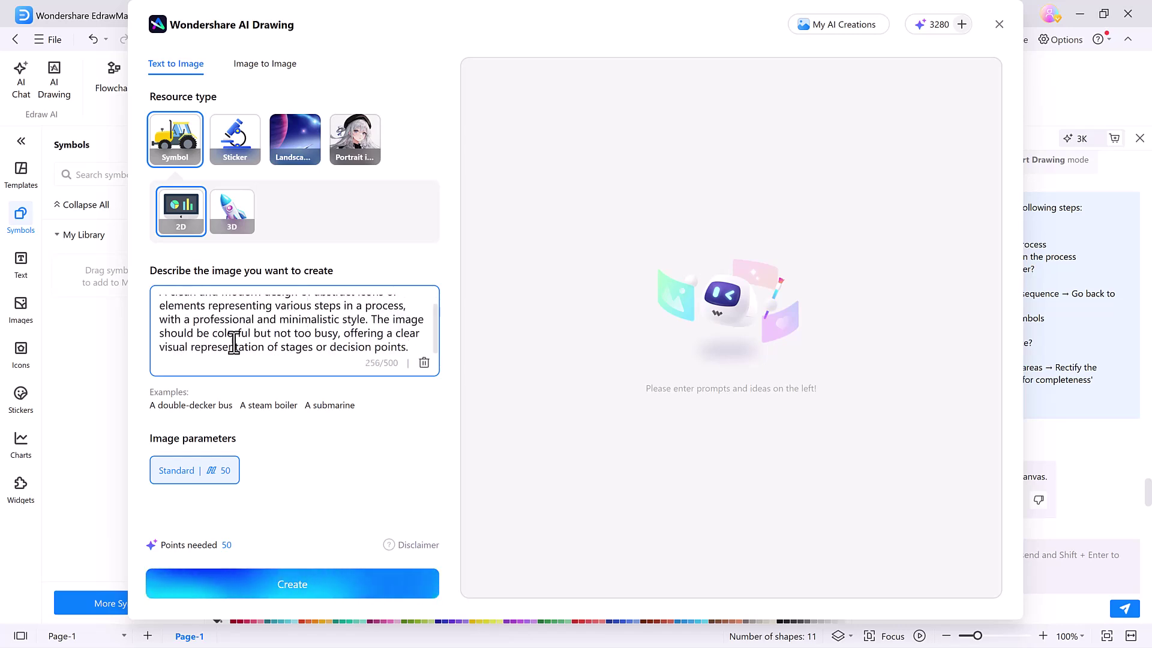
{"action": "left_click", "coordinate": [292, 592]}
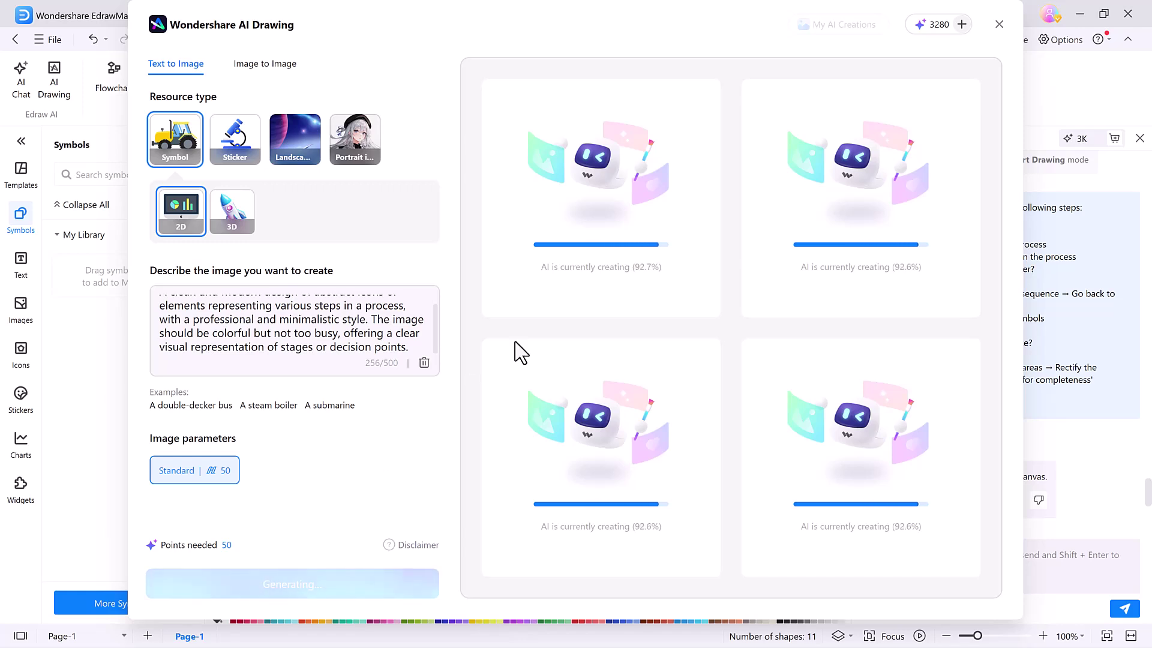
{"action": "mouse_move", "coordinate": [612, 213]}
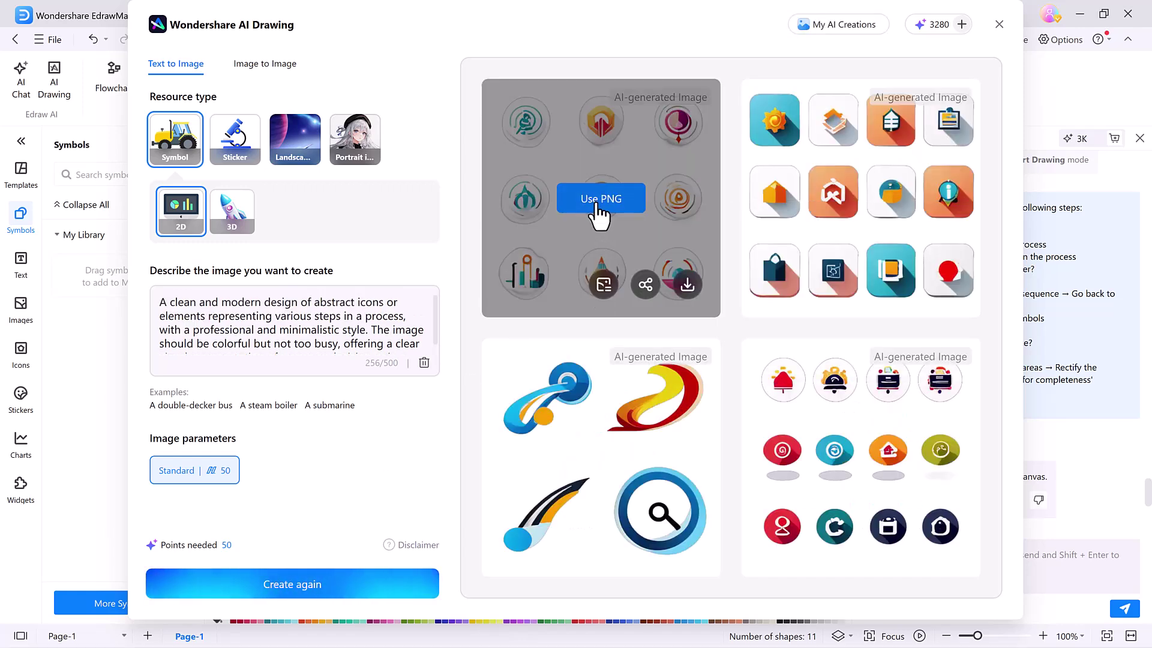
{"action": "left_click", "coordinate": [599, 204]}
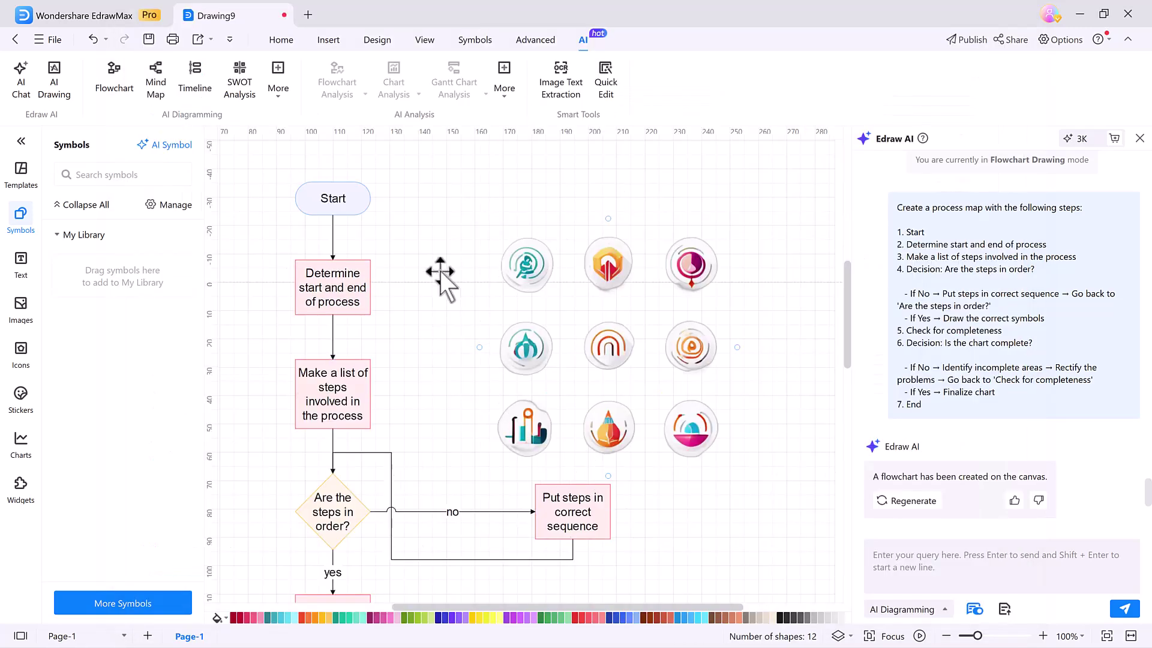
Reopen AI Drawing and switch it to Image to Image mode.
{"action": "left_click", "coordinate": [55, 89]}
{"action": "left_click", "coordinate": [266, 66]}
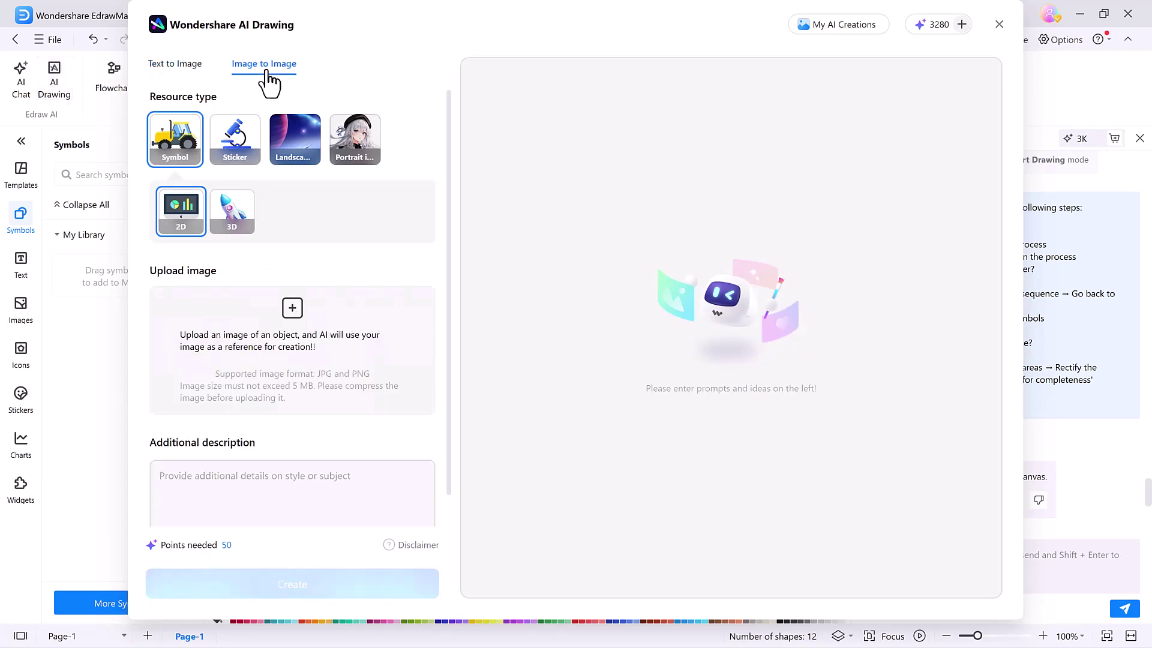
{"action": "scroll", "coordinate": [268, 318], "scroll_direction": "down", "scroll_amount": 1}
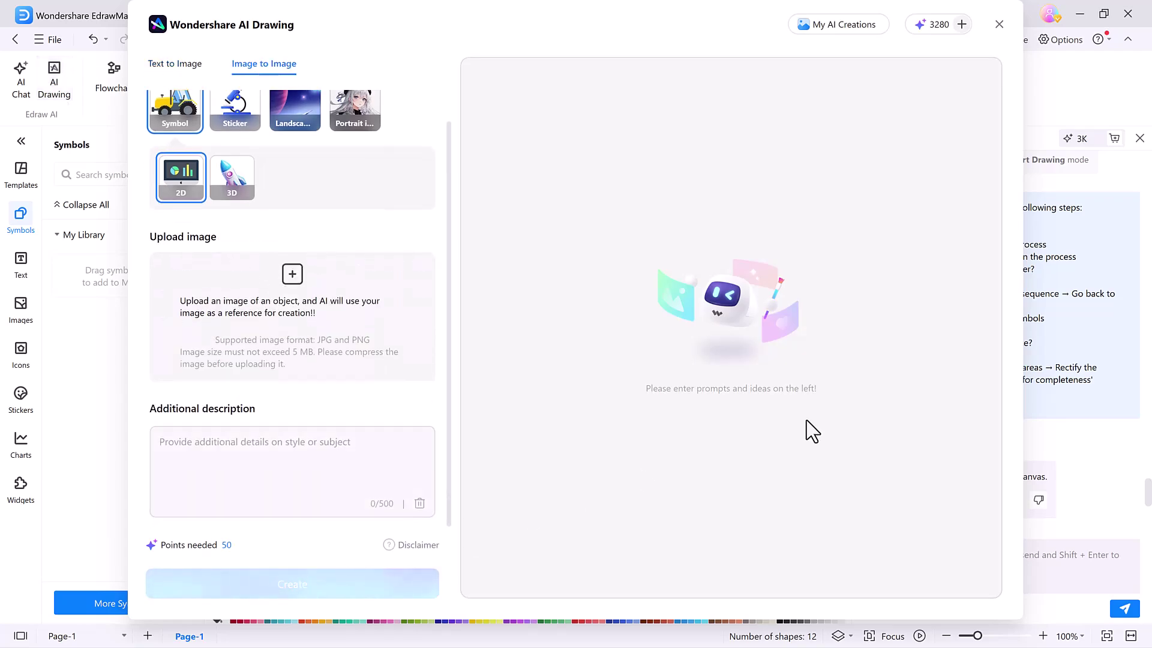
Generate the Eco-Friendly Product Brainstorm mind map from the example prompt and nudge it right.
{"action": "left_click", "coordinate": [999, 24]}
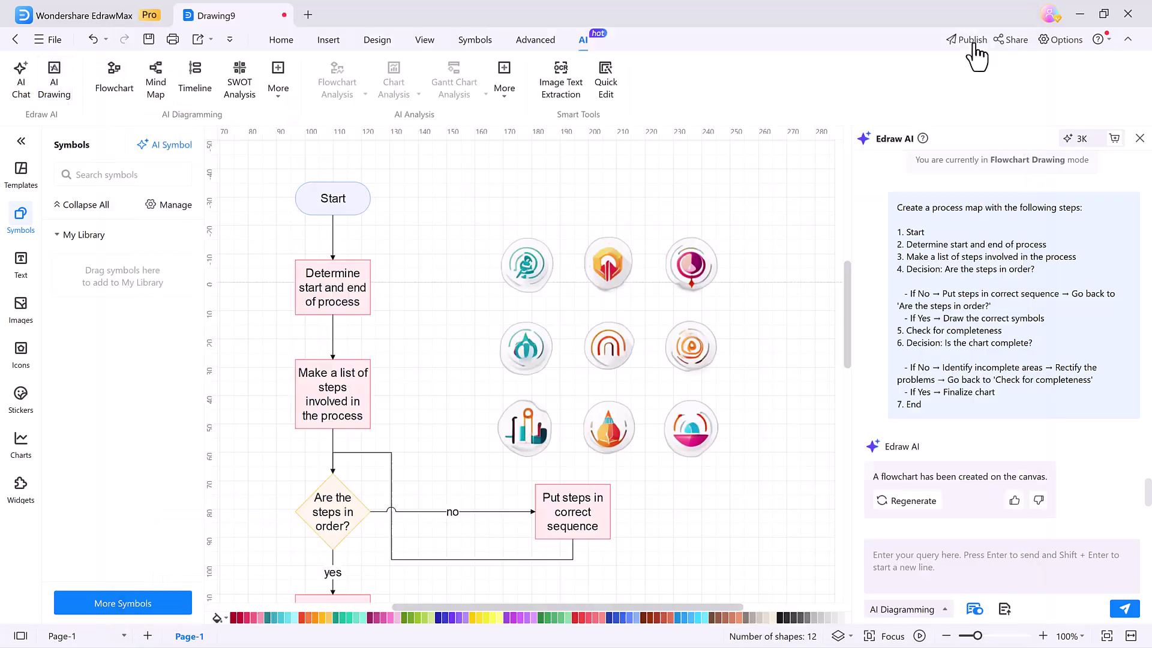
{"action": "left_click", "coordinate": [112, 77]}
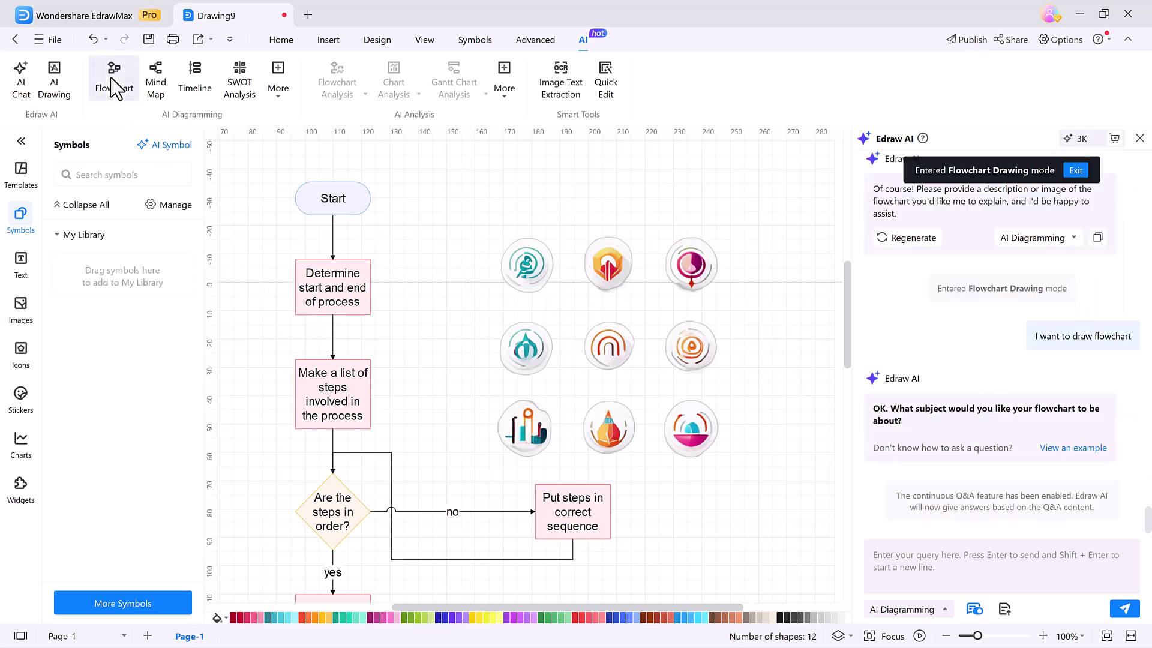
{"action": "left_click", "coordinate": [156, 87]}
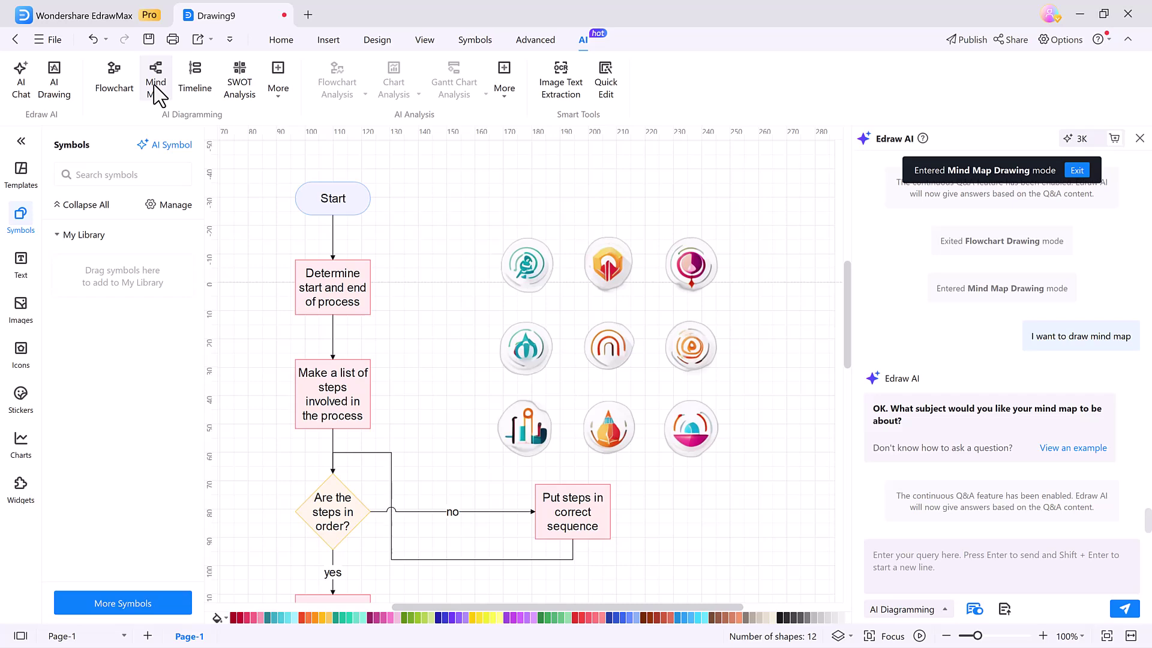
{"action": "left_click", "coordinate": [980, 552]}
{"action": "type", "text": "Generate a brainstorm for an eco-friendly product which should solve an existing environmental problem, such as plastic pollution or water shortage. You can consider using sustainable materials and reducing waste to achieve this goal, and specific design plans and feature descriptions must be provided."}
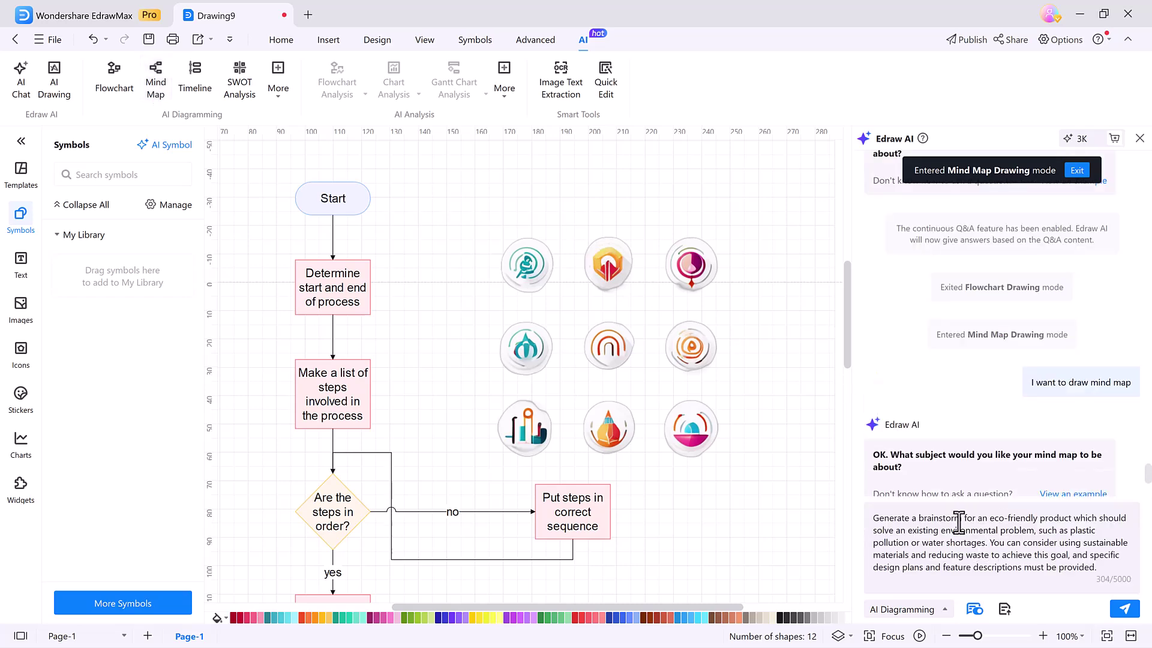
{"action": "left_click", "coordinate": [1124, 609]}
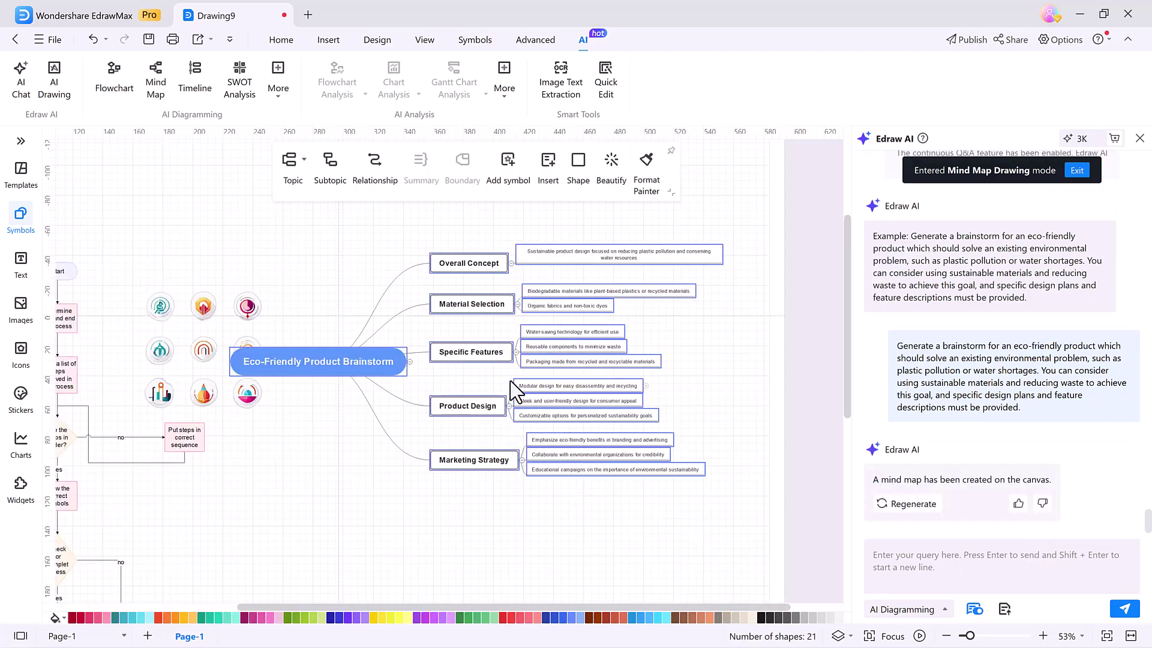
{"action": "left_click_drag", "start_coordinate": [324, 361], "coordinate": [340, 364]}
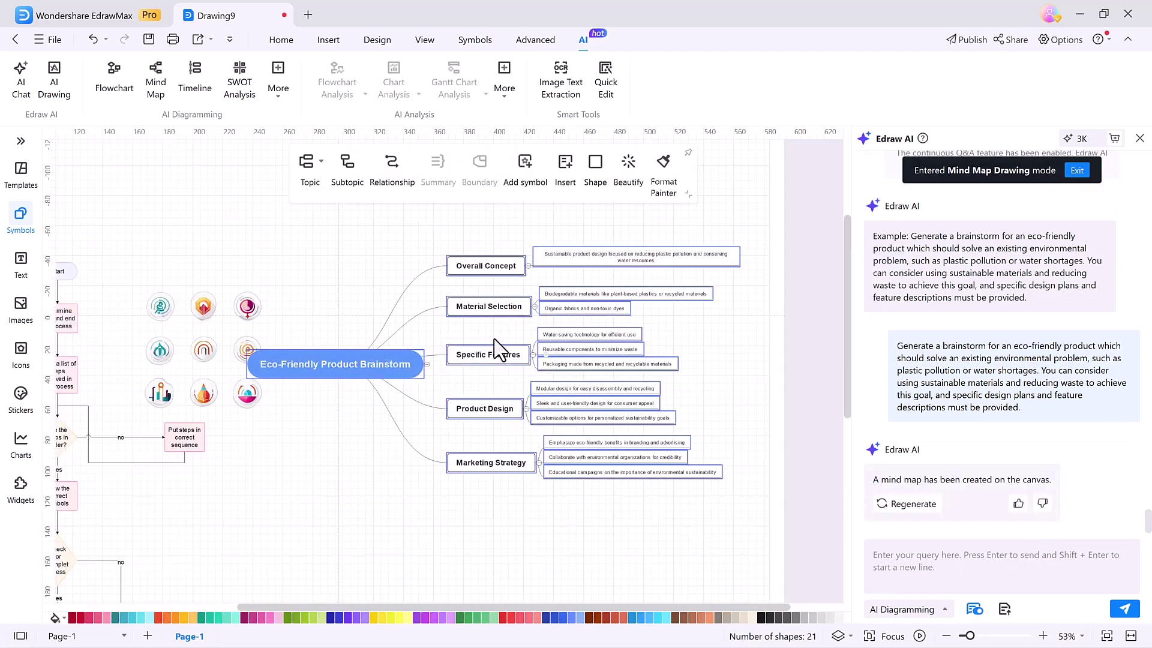
Generate a 2000–2023 Internet development timeline from the example prompt.
{"action": "left_click", "coordinate": [995, 559]}
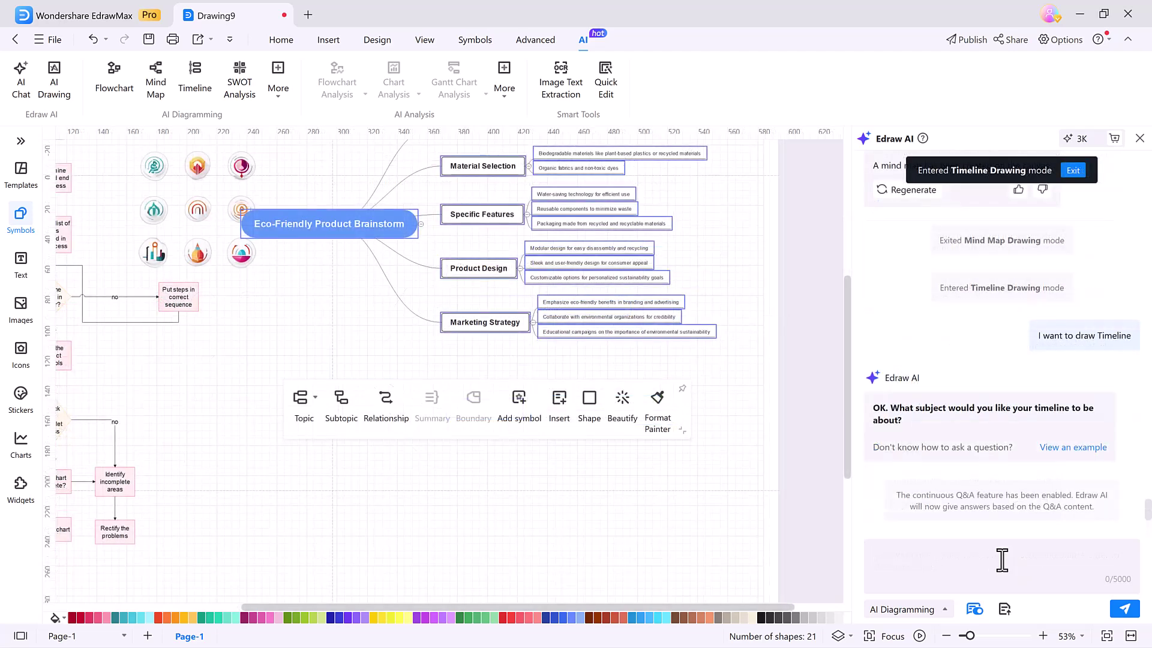
{"action": "type", "text": "Generate a timeline of the development of the Internet from 2000 to 2023."}
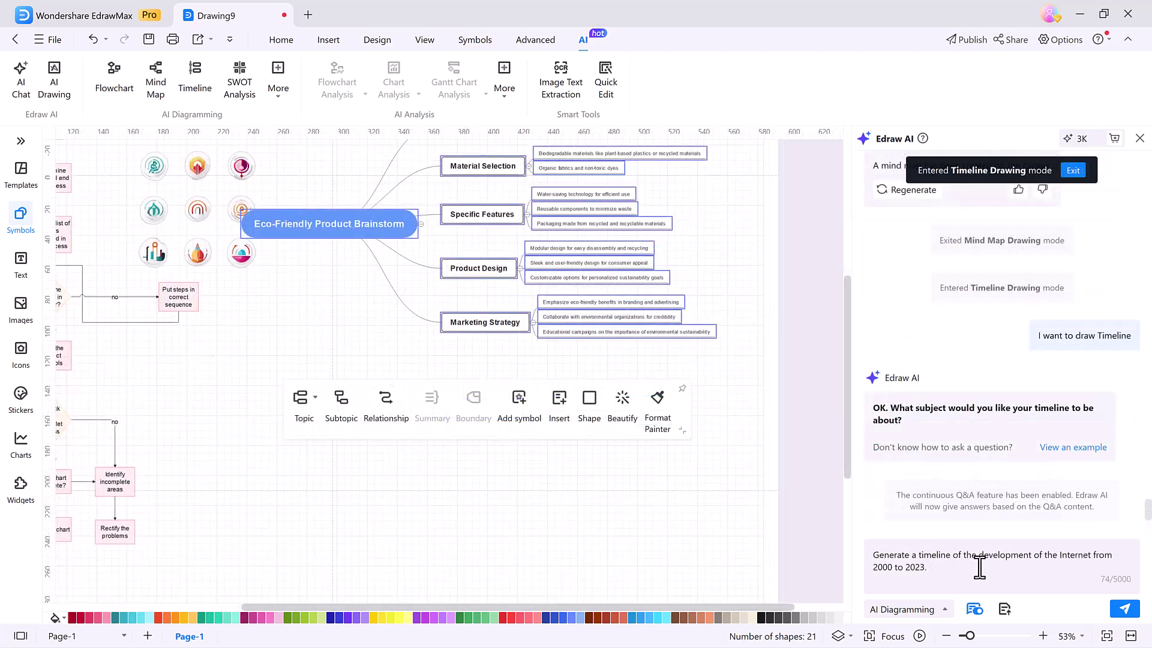
{"action": "left_click", "coordinate": [1124, 609]}
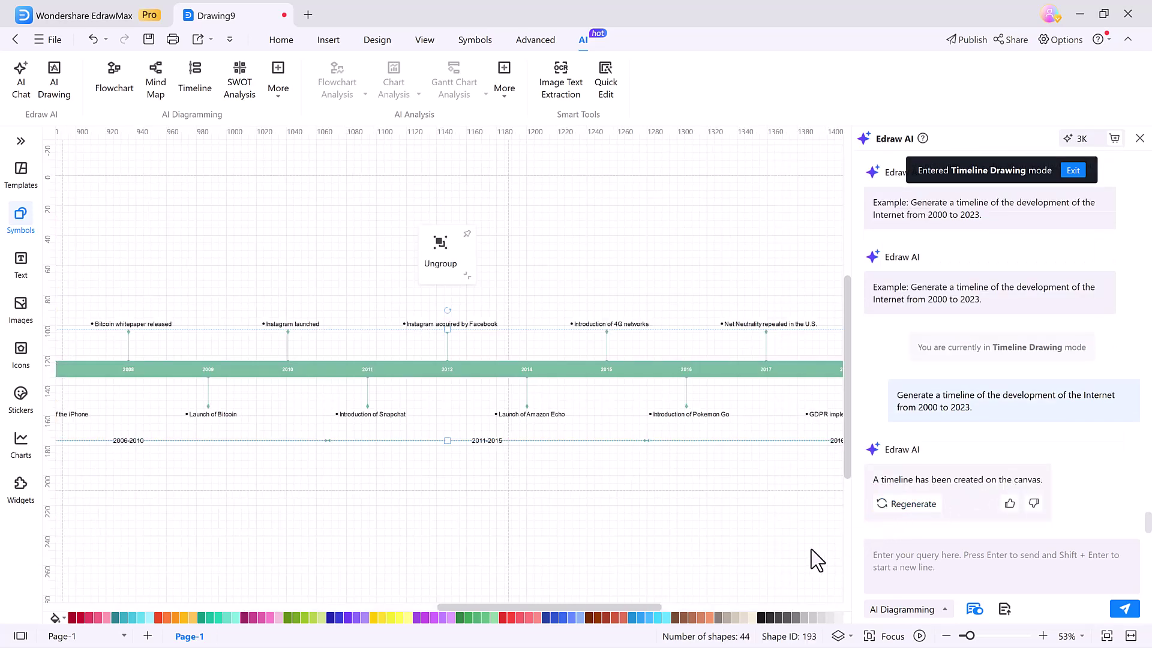
{"action": "left_click_drag", "start_coordinate": [637, 608], "coordinate": [667, 604]}
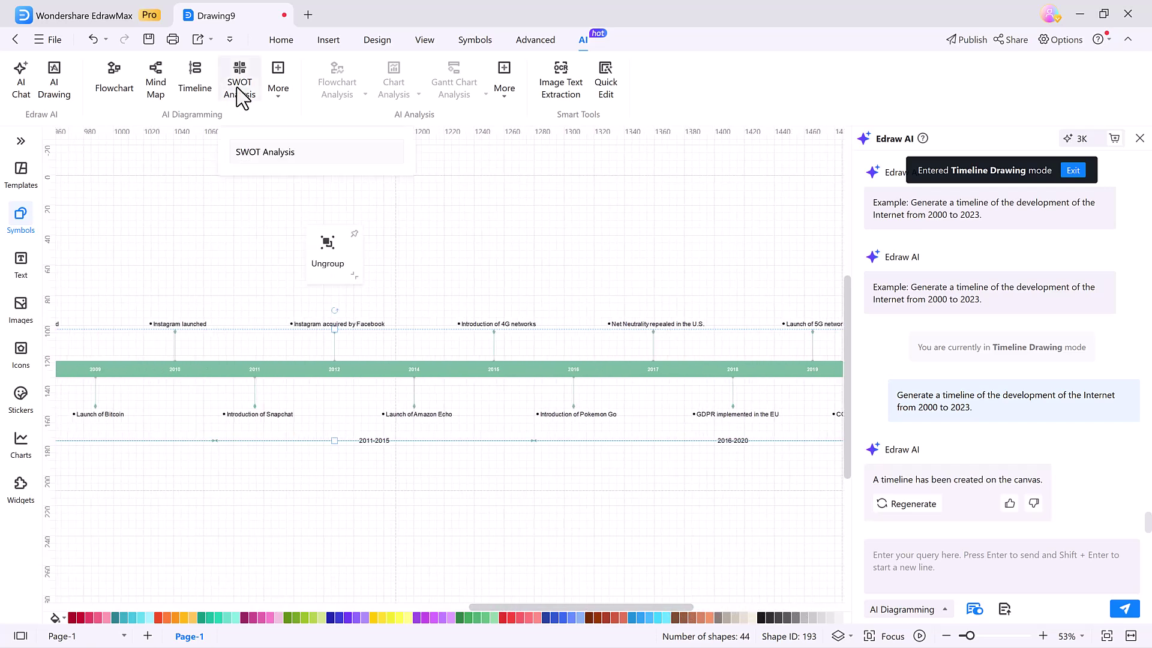
Switch Edraw AI to SWOT Analysis drawing and open the More AI diagram types.
{"action": "left_click", "coordinate": [240, 96]}
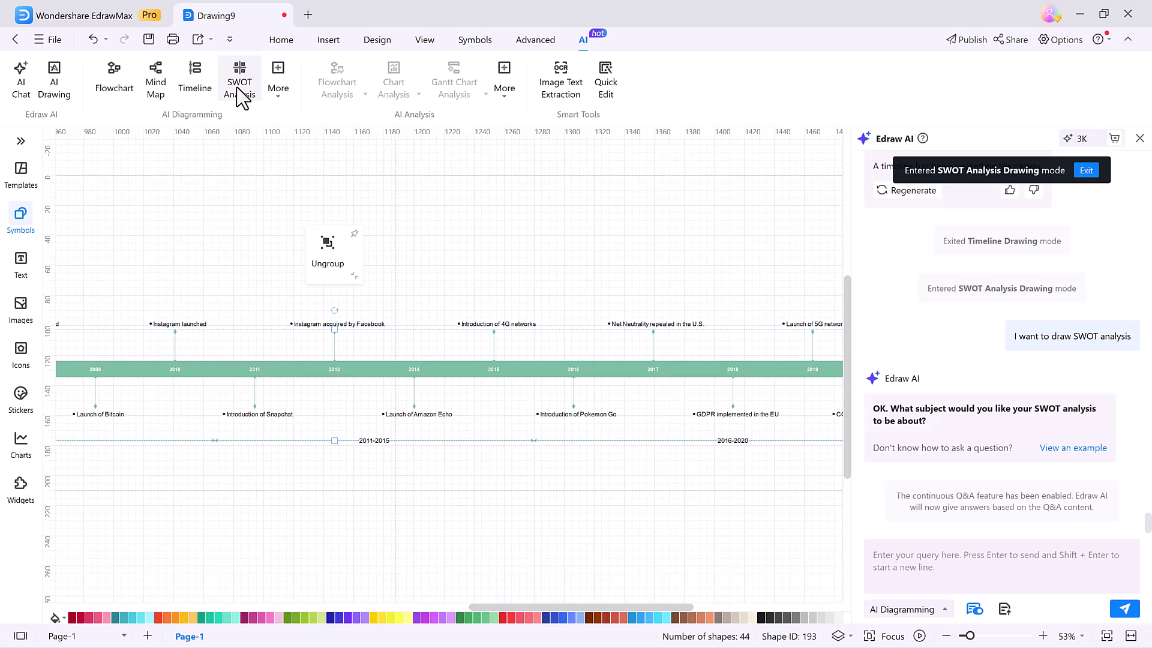
{"action": "left_click", "coordinate": [284, 99]}
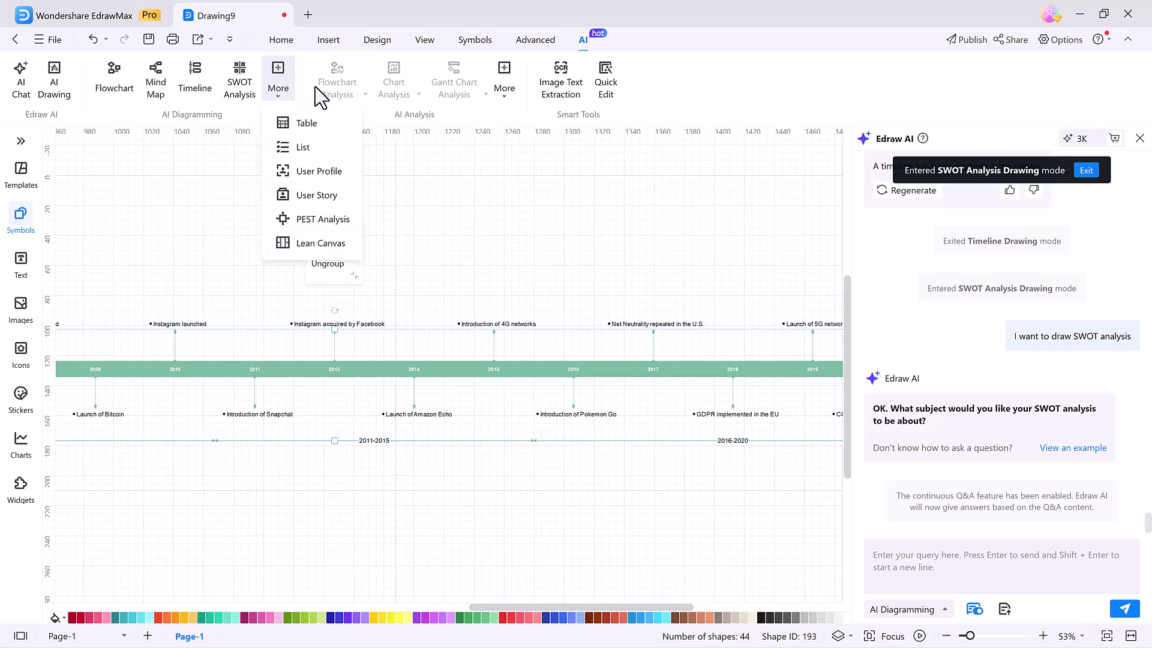
Extract 'Wondershare EdrawMax' from the logo PNG and place the text above the timeline.
{"action": "left_click", "coordinate": [560, 84]}
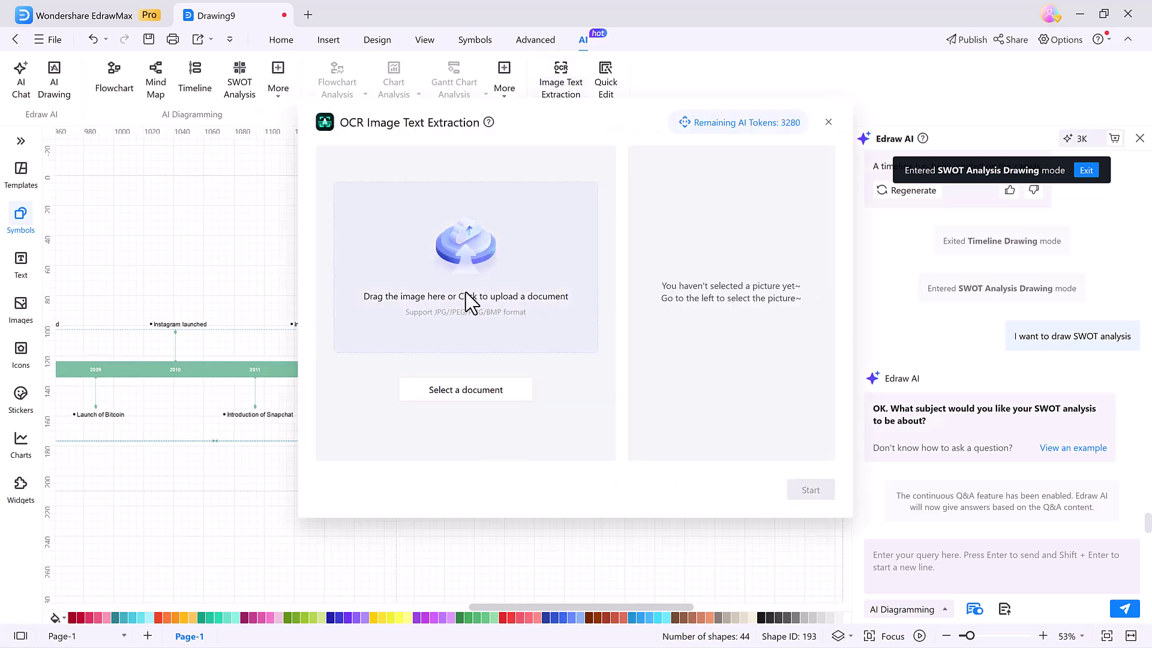
{"action": "left_click", "coordinate": [480, 270]}
{"action": "left_click", "coordinate": [496, 192]}
{"action": "left_click", "coordinate": [690, 399]}
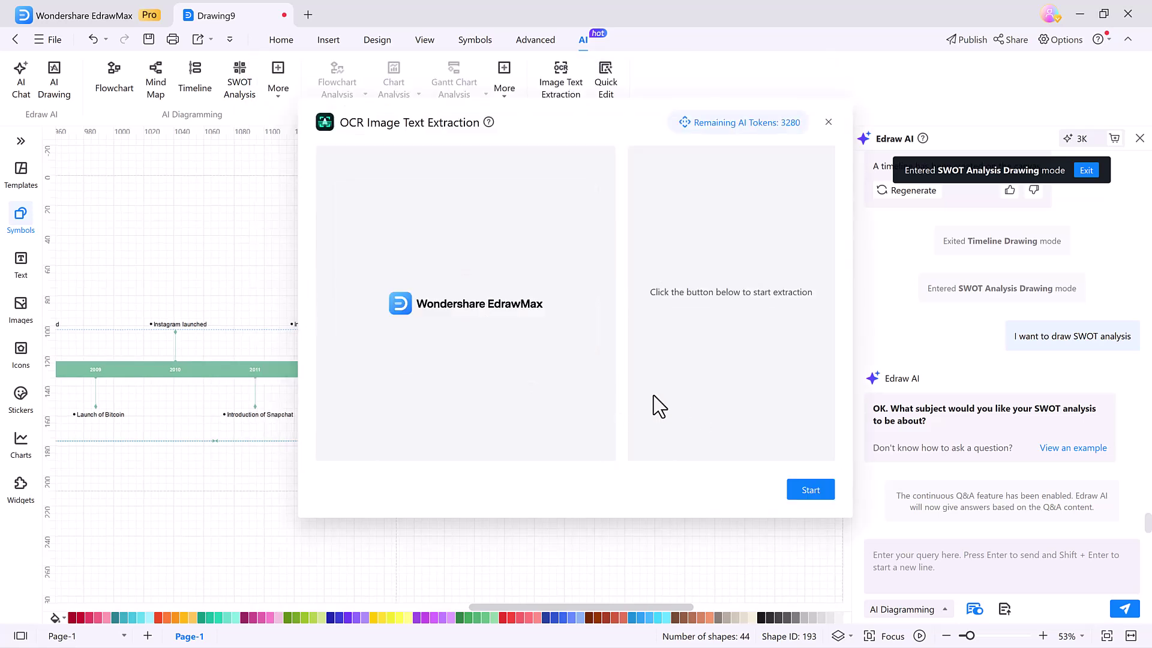
{"action": "left_click", "coordinate": [819, 490]}
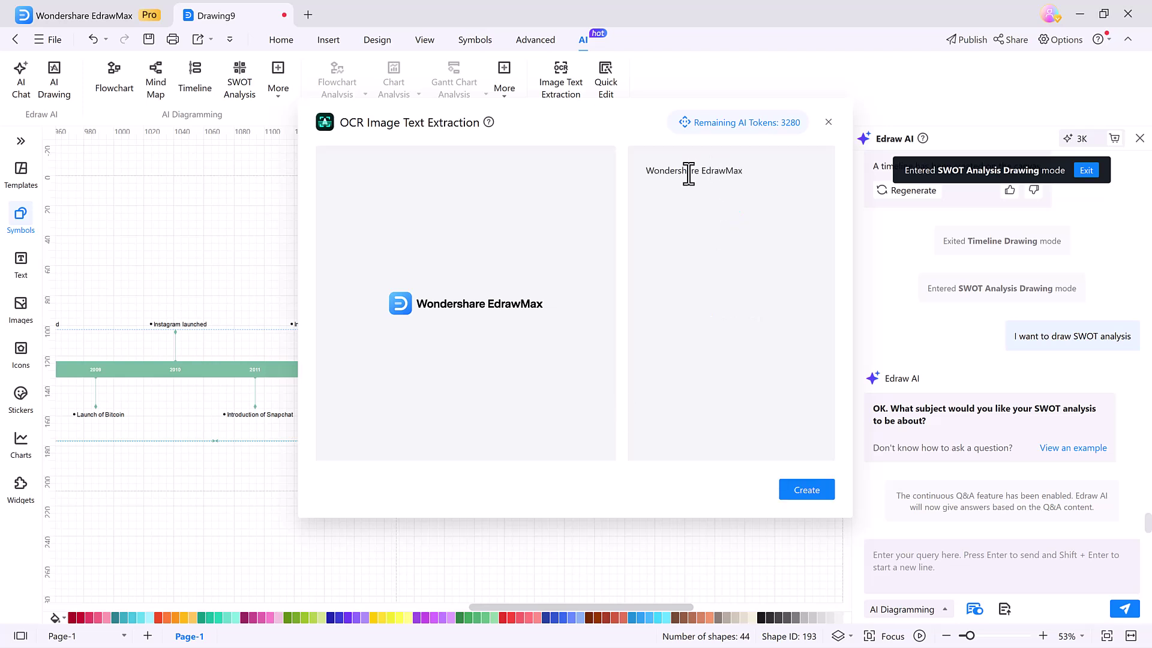
{"action": "triple_click", "coordinate": [631, 174]}
{"action": "left_click", "coordinate": [812, 501]}
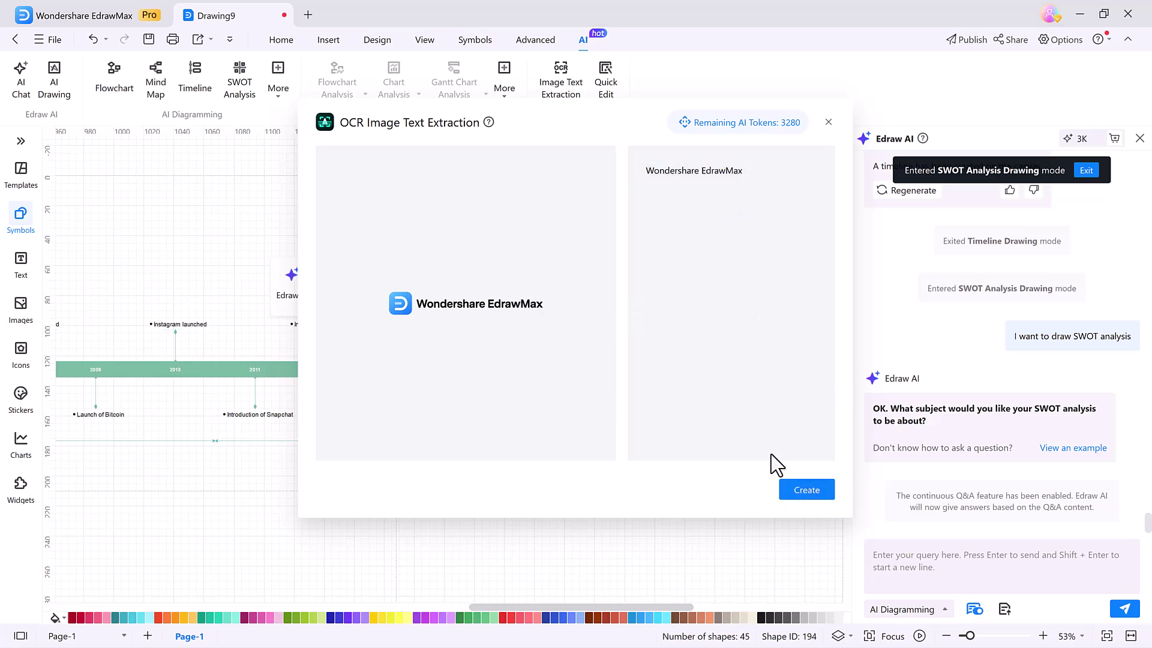
{"action": "left_click_drag", "start_coordinate": [470, 372], "coordinate": [506, 226]}
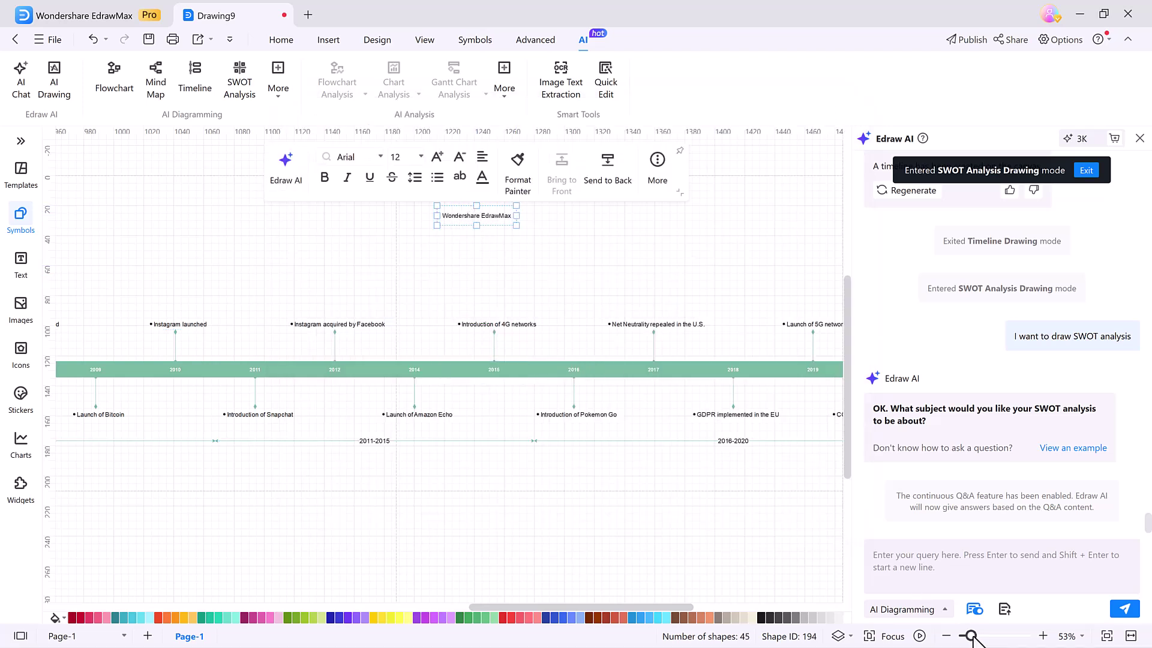
{"action": "left_click_drag", "start_coordinate": [969, 636], "coordinate": [972, 636]}
{"action": "scroll", "coordinate": [570, 399], "scroll_direction": "up", "scroll_amount": 4}
{"action": "left_click_drag", "start_coordinate": [456, 607], "coordinate": [324, 609]}
Apply the Composed Business global style and set the English font to Bahnschrift Condensed.
{"action": "left_click", "coordinate": [611, 96]}
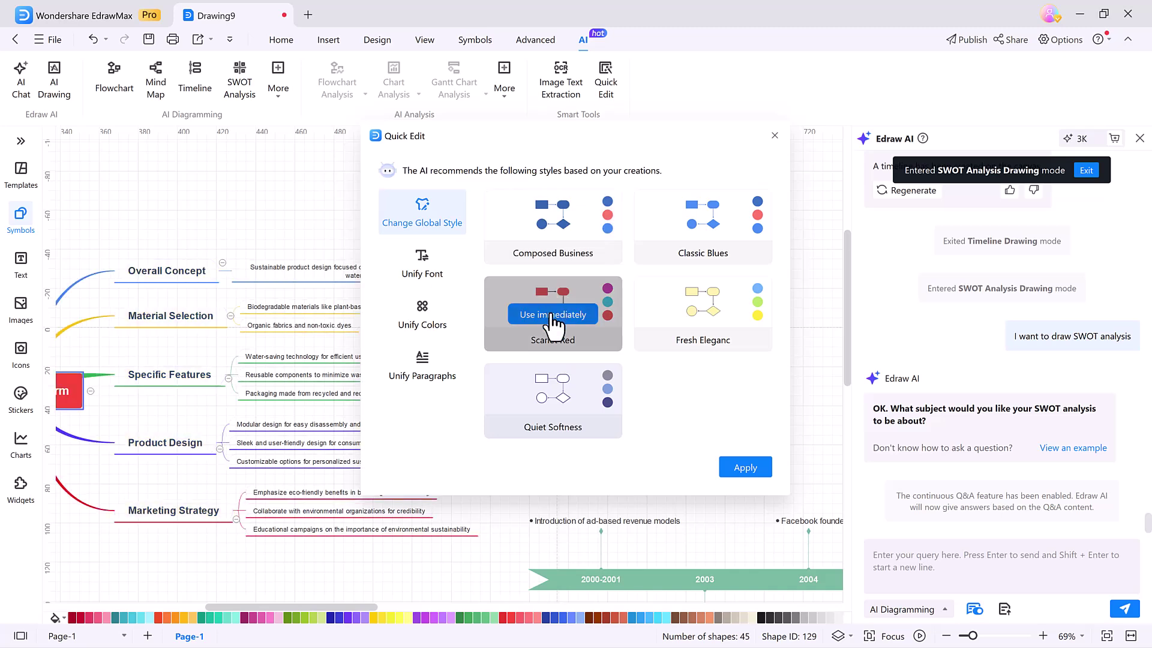
{"action": "left_click", "coordinate": [552, 402]}
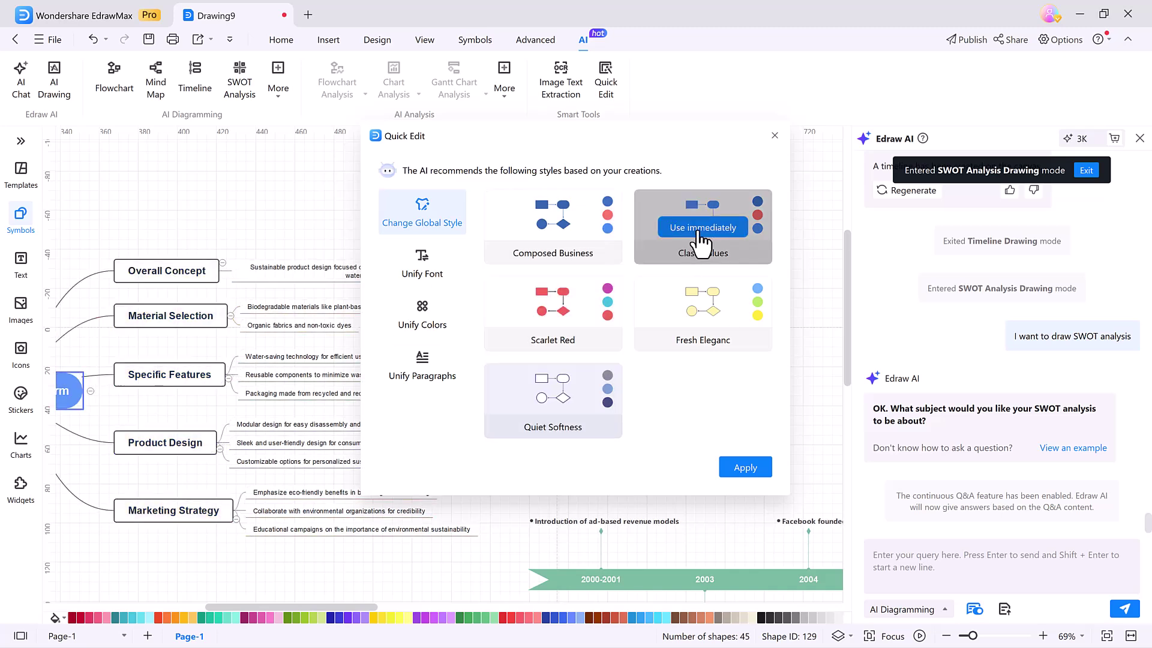
{"action": "mouse_move", "coordinate": [716, 323]}
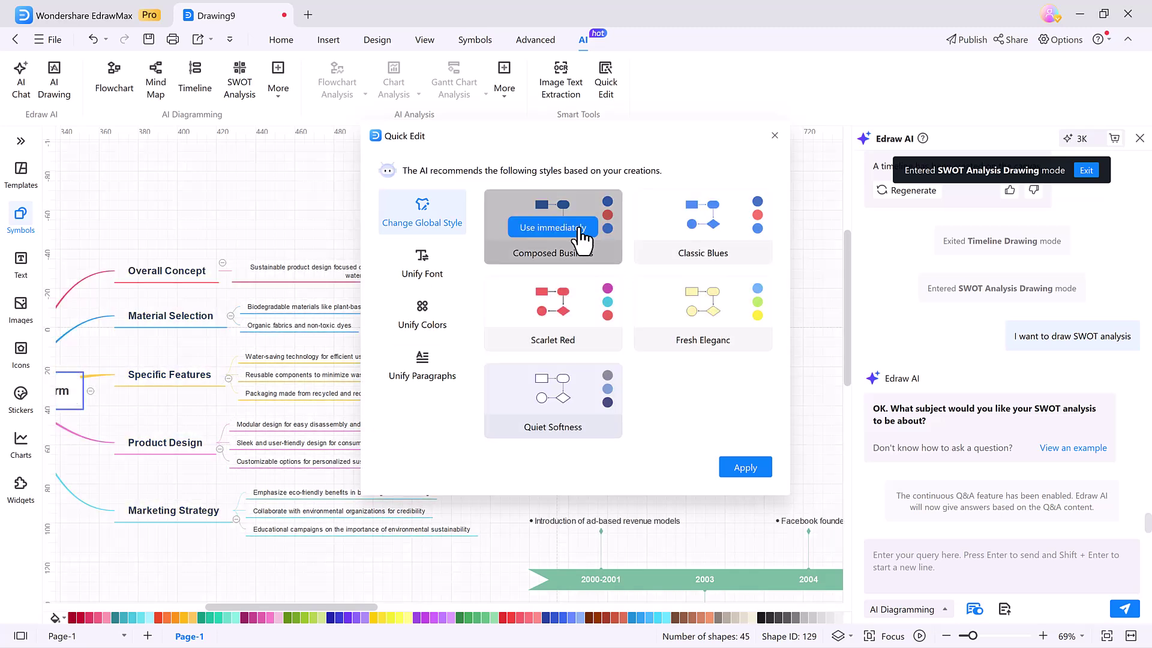
{"action": "left_click", "coordinate": [423, 275]}
{"action": "left_click", "coordinate": [757, 287]}
{"action": "left_click", "coordinate": [665, 398]}
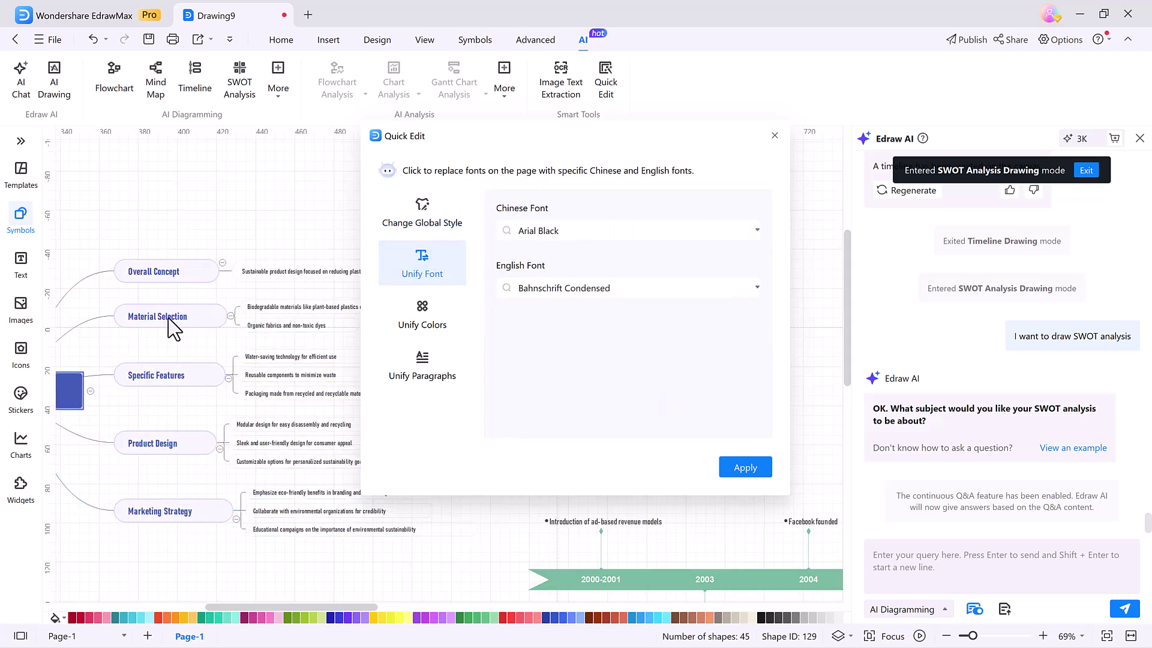
Review the Unify Colors and Unify Paragraphs options in Quick Edit.
{"action": "left_click", "coordinate": [444, 325]}
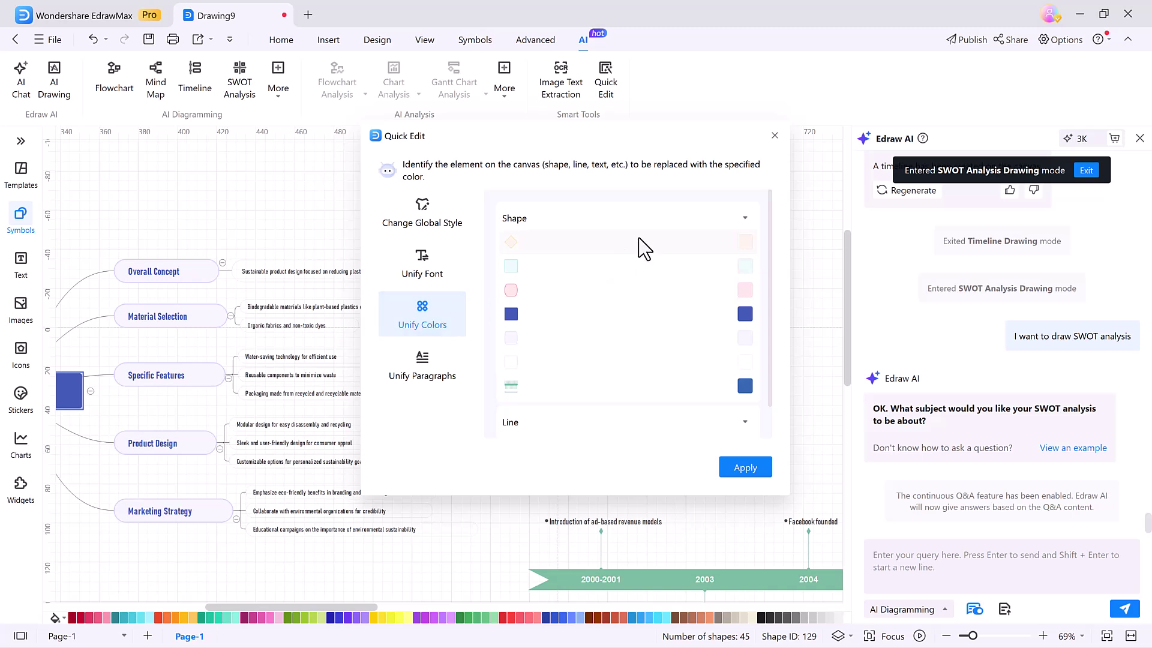
{"action": "scroll", "coordinate": [642, 248], "scroll_direction": "down", "scroll_amount": 2}
{"action": "left_click", "coordinate": [447, 371]}
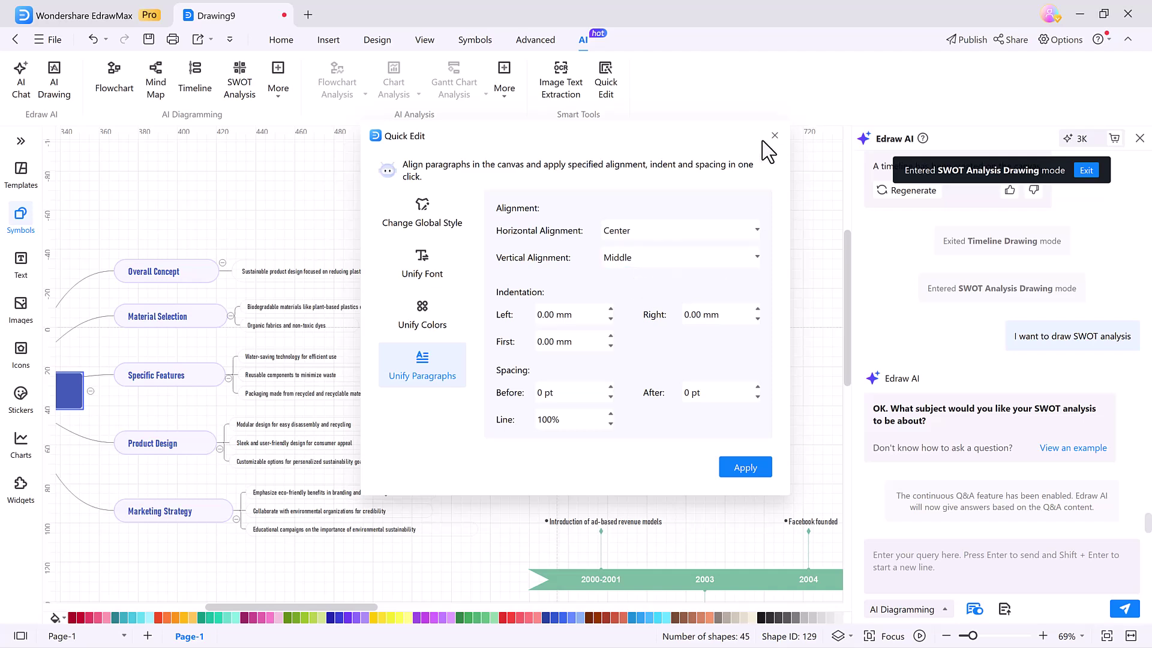
Select the 'Reusable components to minimize waste' topic and keep its font size at 10.
{"action": "key", "text": "Escape"}
{"action": "left_click", "coordinate": [280, 41]}
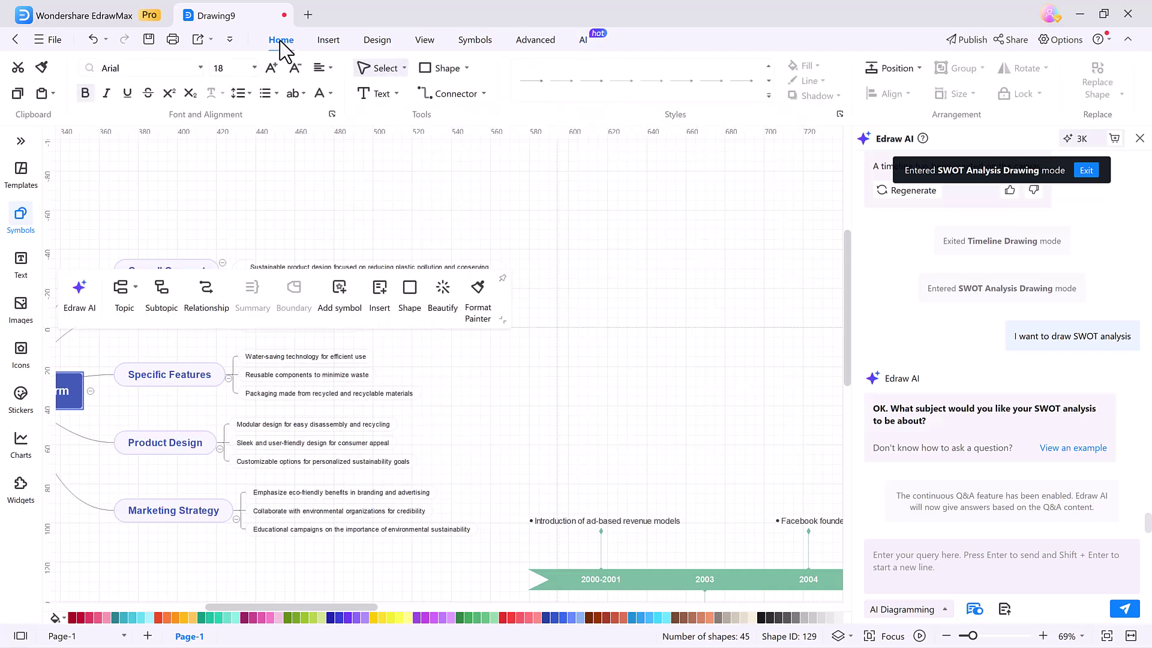
{"action": "left_click_drag", "start_coordinate": [243, 607], "coordinate": [192, 605]}
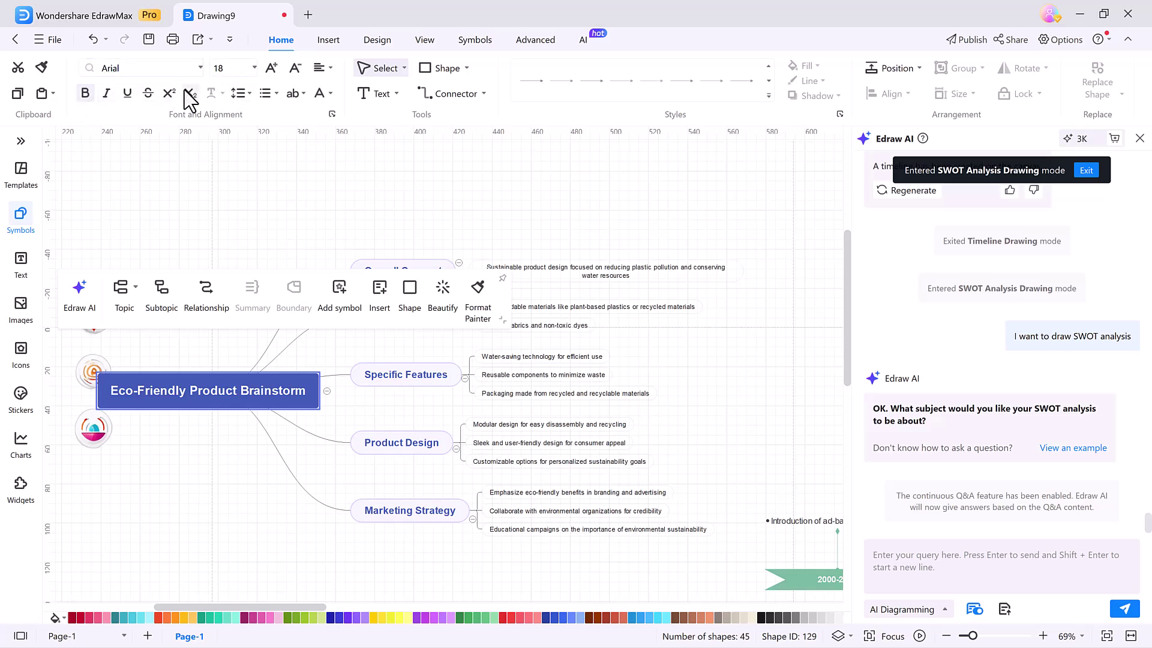
{"action": "left_click", "coordinate": [200, 68]}
{"action": "scroll", "coordinate": [171, 167], "scroll_direction": "down", "scroll_amount": 10}
{"action": "scroll", "coordinate": [171, 167], "scroll_direction": "up", "scroll_amount": 3}
{"action": "scroll", "coordinate": [171, 167], "scroll_direction": "up", "scroll_amount": 3}
{"action": "left_click", "coordinate": [502, 378]}
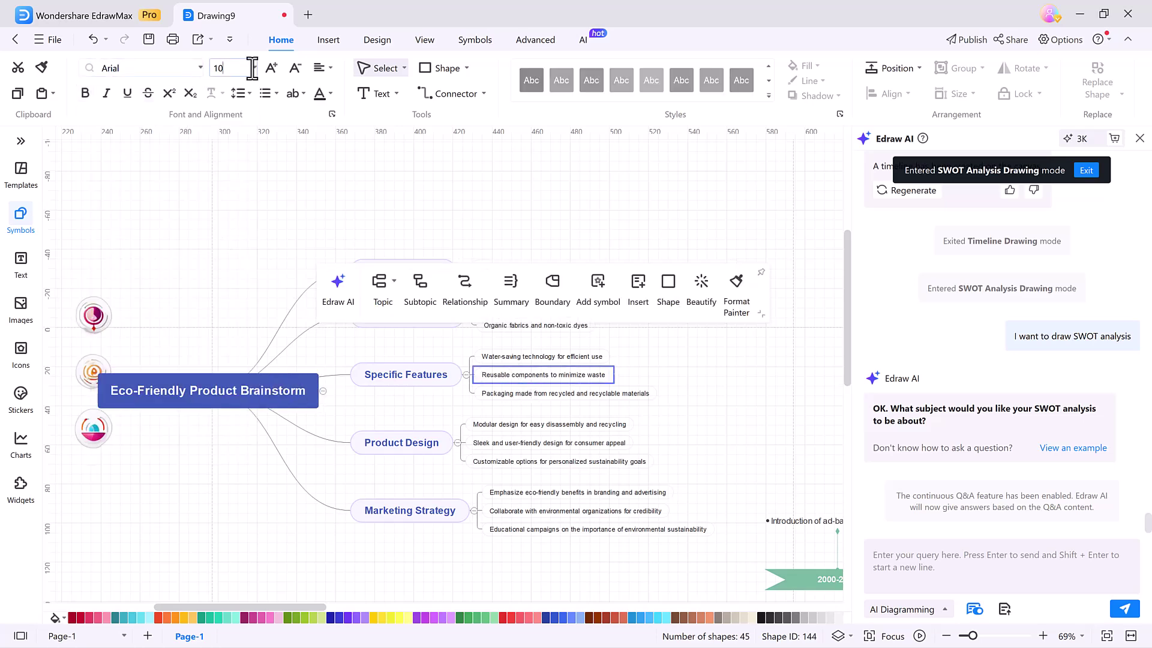
{"action": "left_click", "coordinate": [254, 67]}
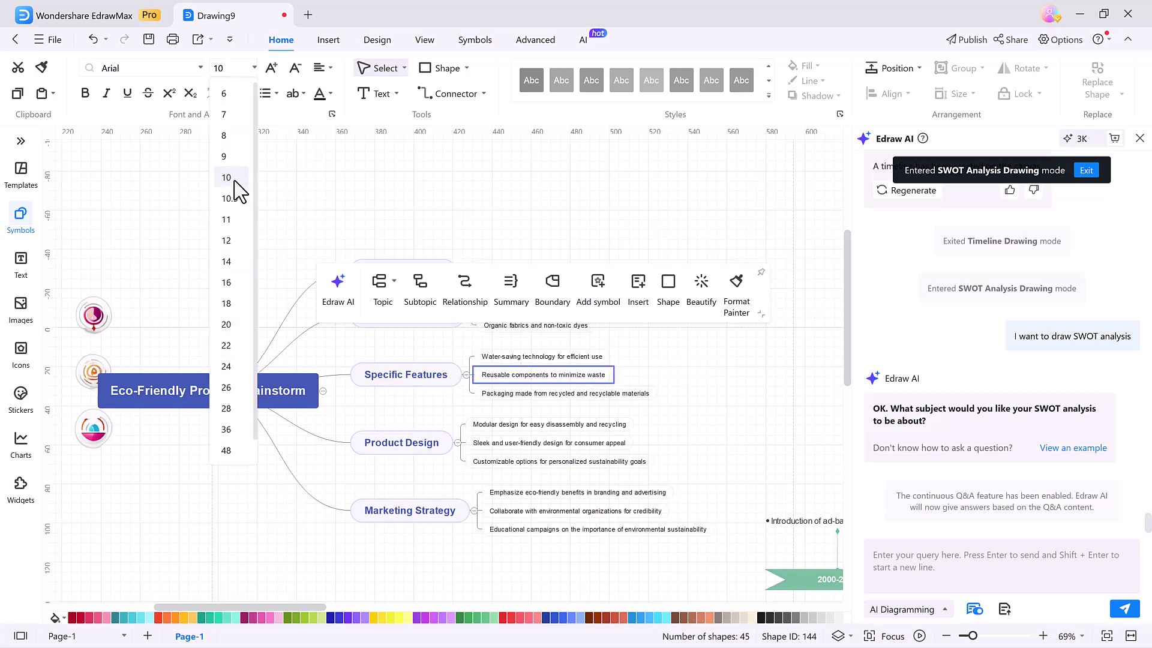
{"action": "left_click", "coordinate": [233, 177]}
Make the topic italic, underlined, struck-through and subscript, and add a bullet.
{"action": "left_click", "coordinate": [107, 93]}
{"action": "left_click", "coordinate": [127, 93]}
{"action": "left_click", "coordinate": [148, 93]}
{"action": "left_click", "coordinate": [170, 93]}
{"action": "left_click", "coordinate": [190, 93]}
{"action": "left_click", "coordinate": [241, 93]}
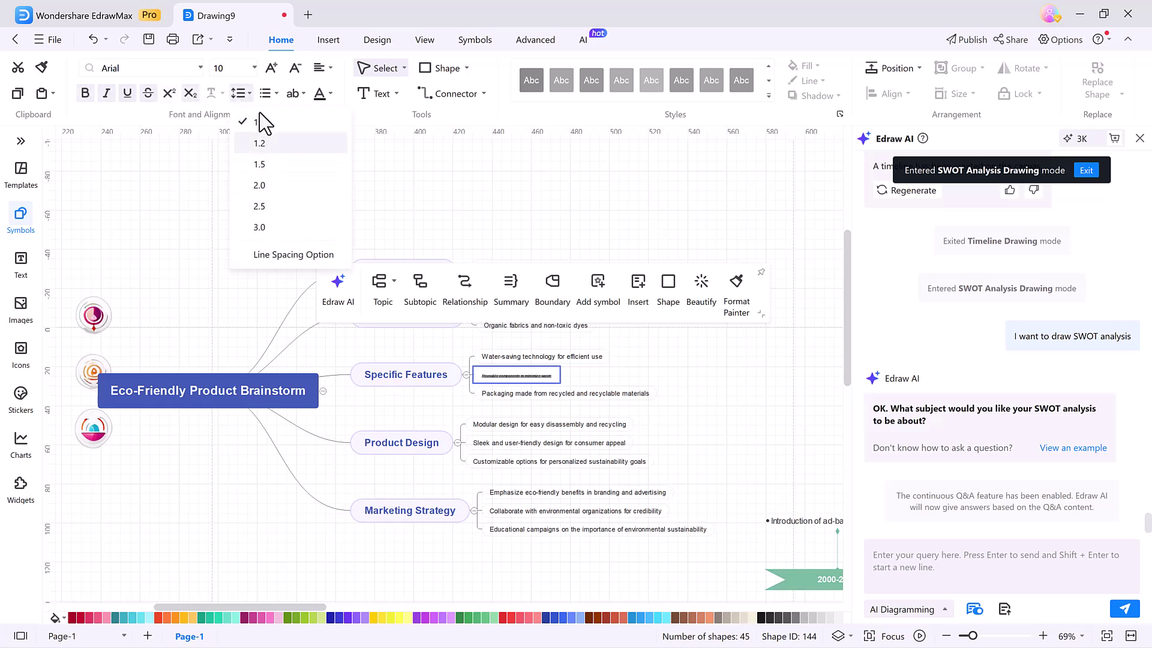
{"action": "left_click", "coordinate": [264, 93]}
{"action": "left_click", "coordinate": [303, 94]}
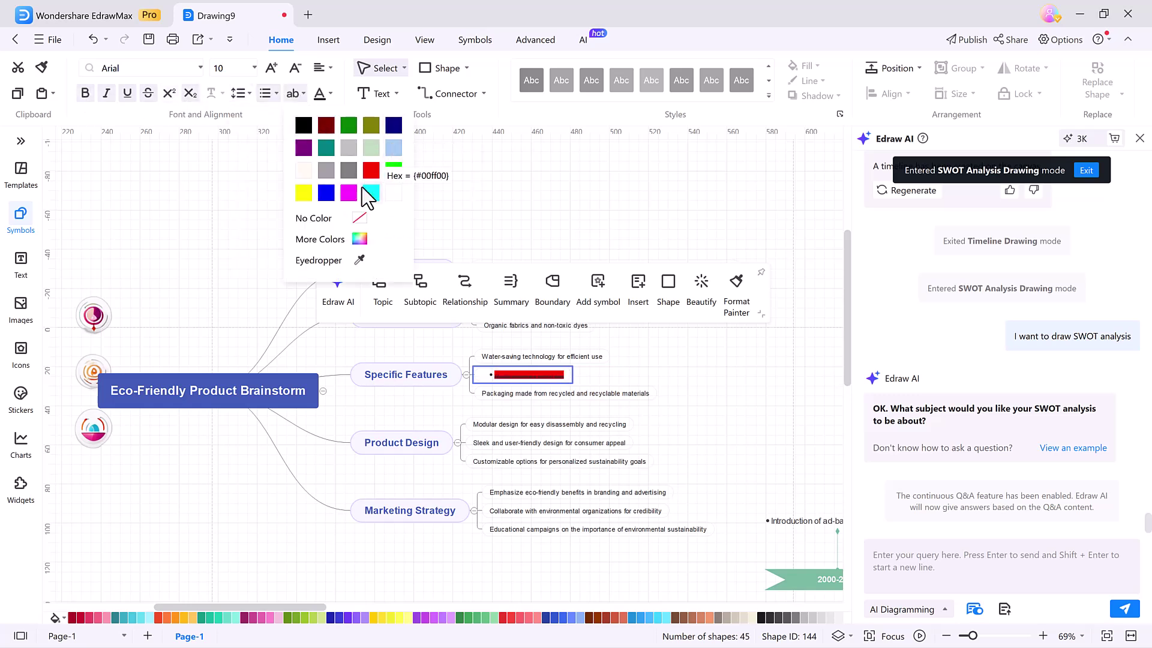
{"action": "left_click", "coordinate": [331, 93]}
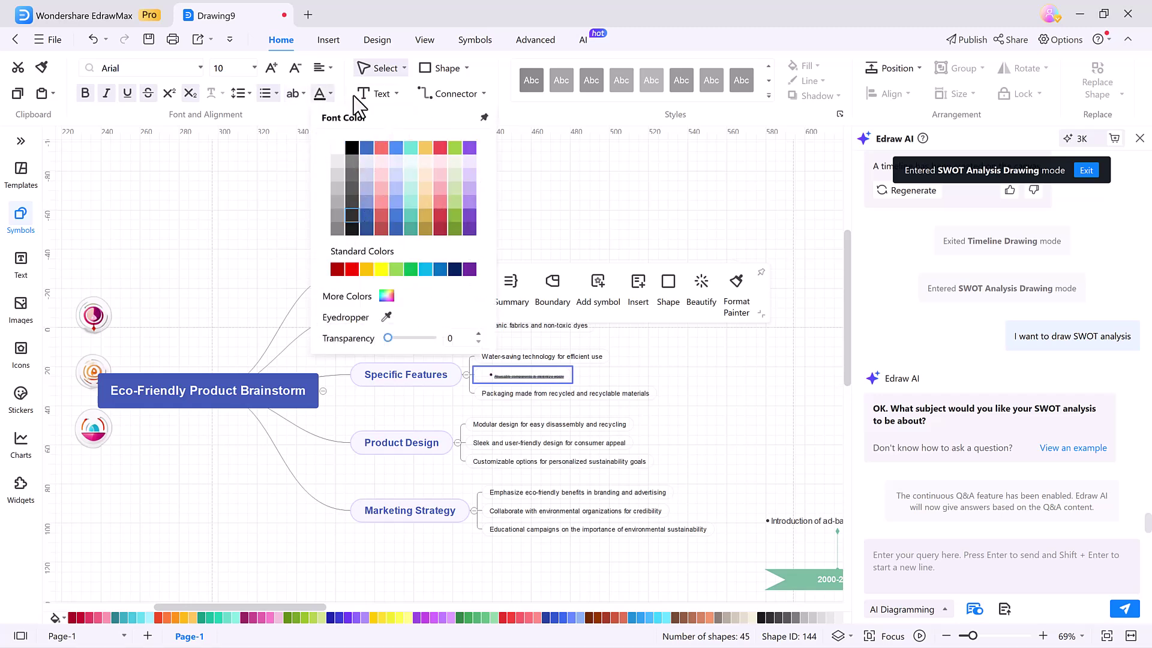
{"action": "key", "text": "Escape"}
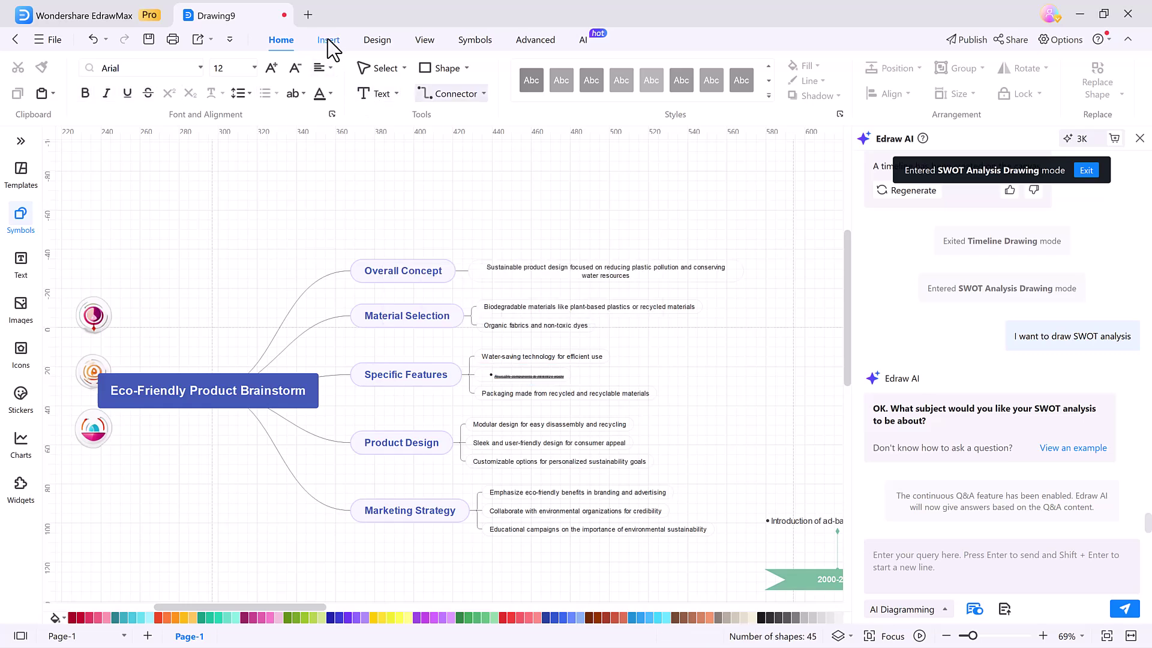
Insert a 3x3 table with headers 'column 1', 'column 2' and 'column 3'.
{"action": "left_click", "coordinate": [324, 38]}
{"action": "left_click", "coordinate": [74, 93]}
{"action": "left_click", "coordinate": [104, 162]}
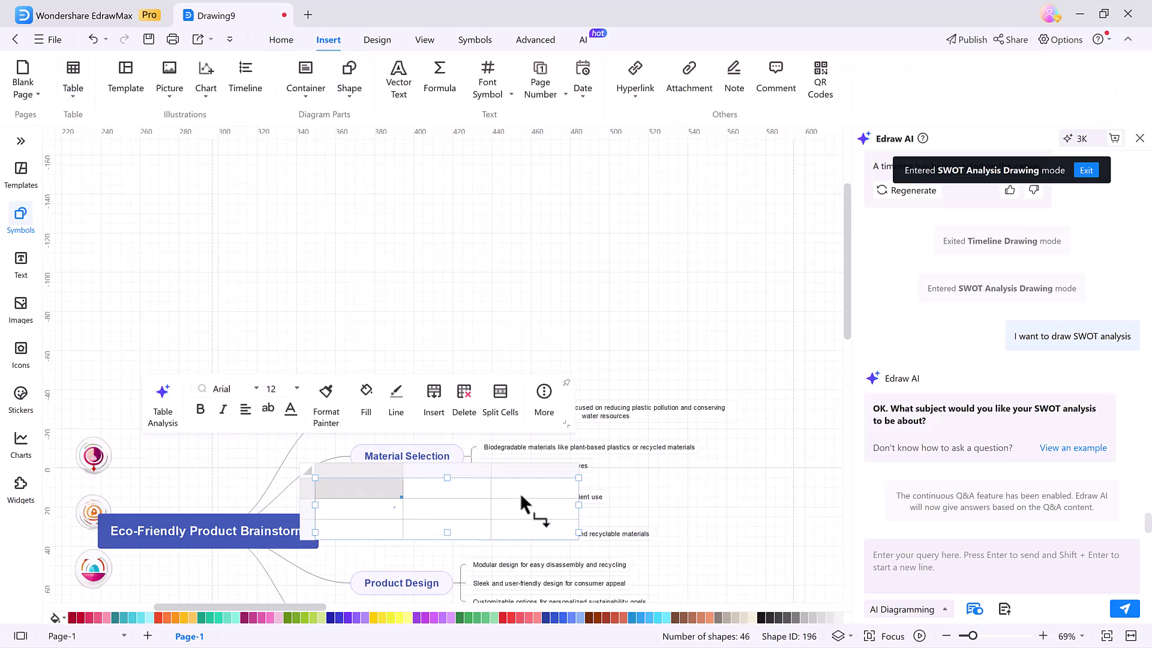
{"action": "double_click", "coordinate": [342, 340]}
{"action": "type", "text": "column 1"}
{"action": "key", "text": "Tab"}
{"action": "type", "text": "column 2"}
{"action": "key", "text": "Tab"}
{"action": "type", "text": "column 3"}
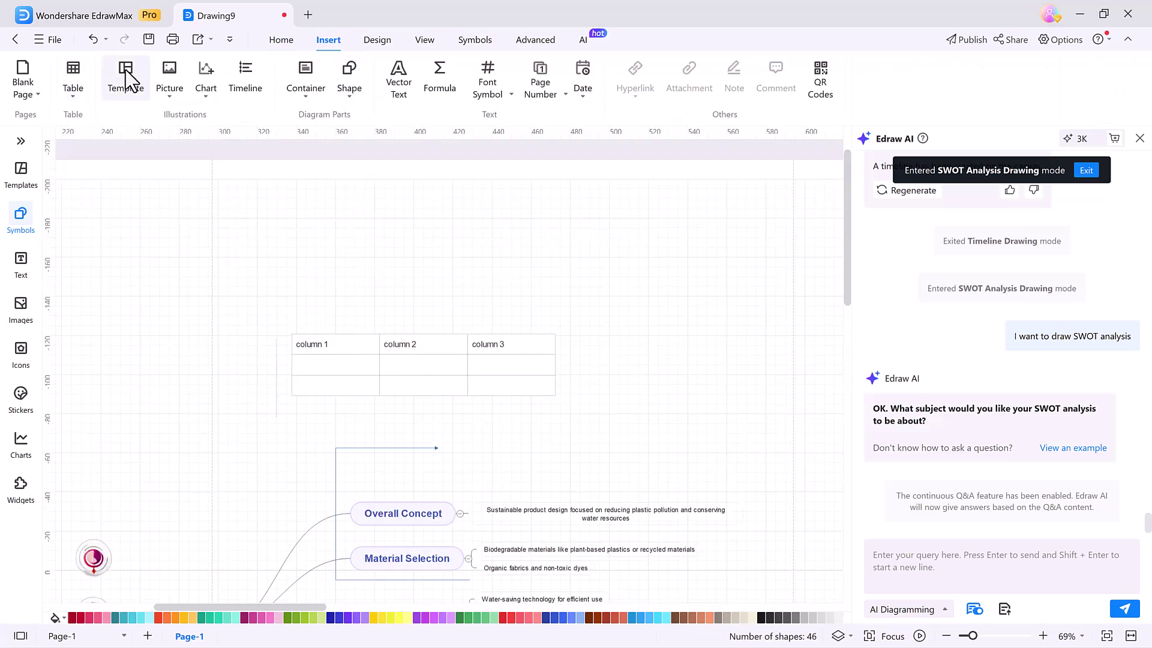
Insert the Detailed Process Map Template from the template gallery.
{"action": "left_click", "coordinate": [125, 77]}
{"action": "scroll", "coordinate": [601, 304], "scroll_direction": "down", "scroll_amount": 10}
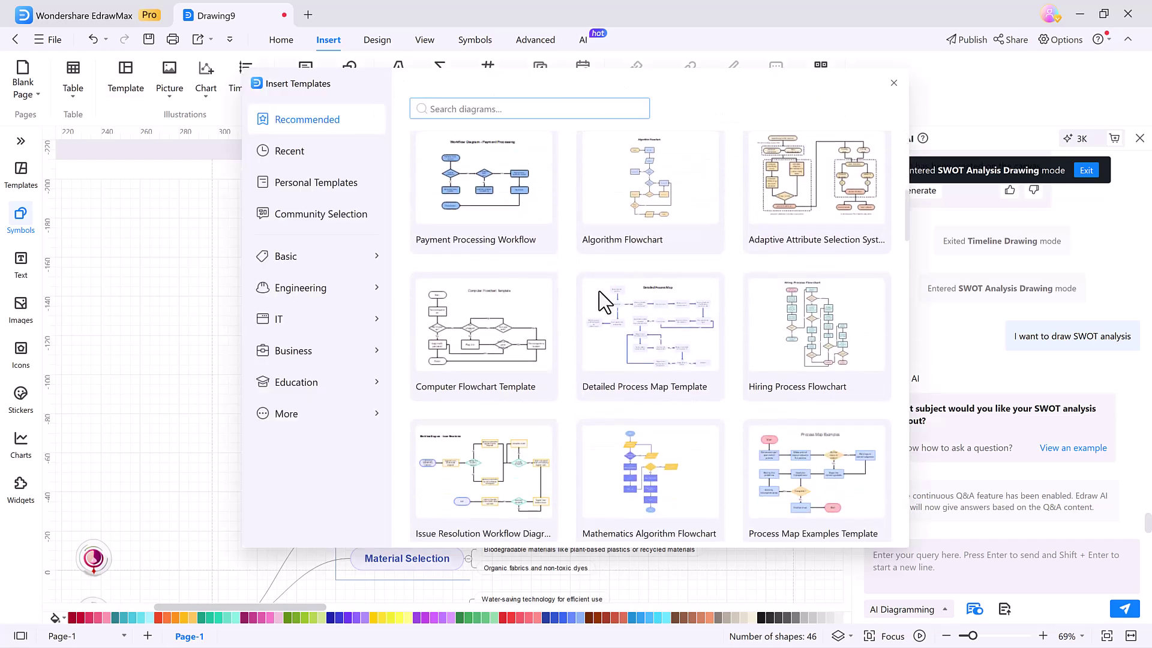
{"action": "left_click", "coordinate": [655, 290]}
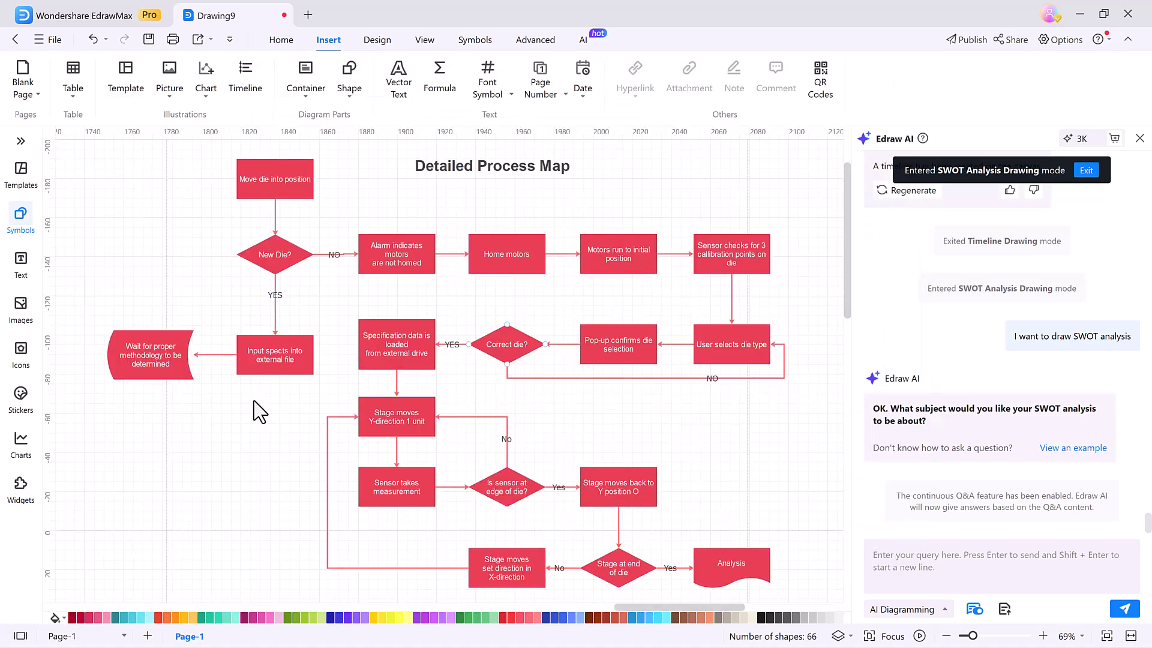
Browse the picture, chart and timeline options, insert the icon-style timeline, then undo it.
{"action": "left_click", "coordinate": [171, 89]}
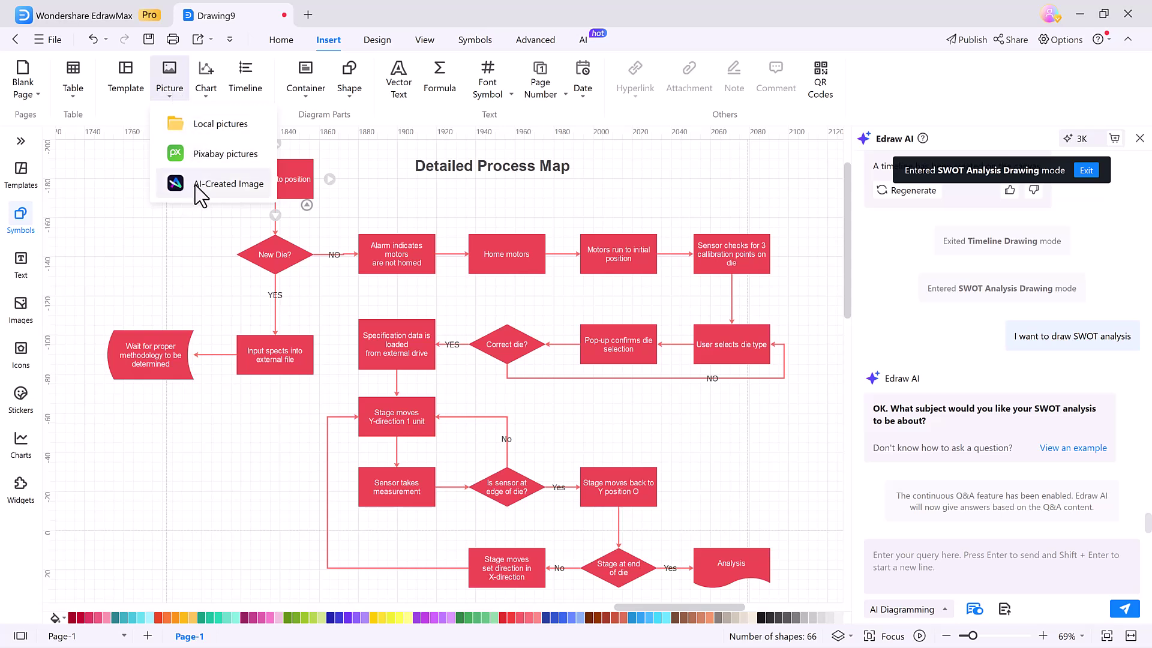
{"action": "left_click", "coordinate": [207, 96]}
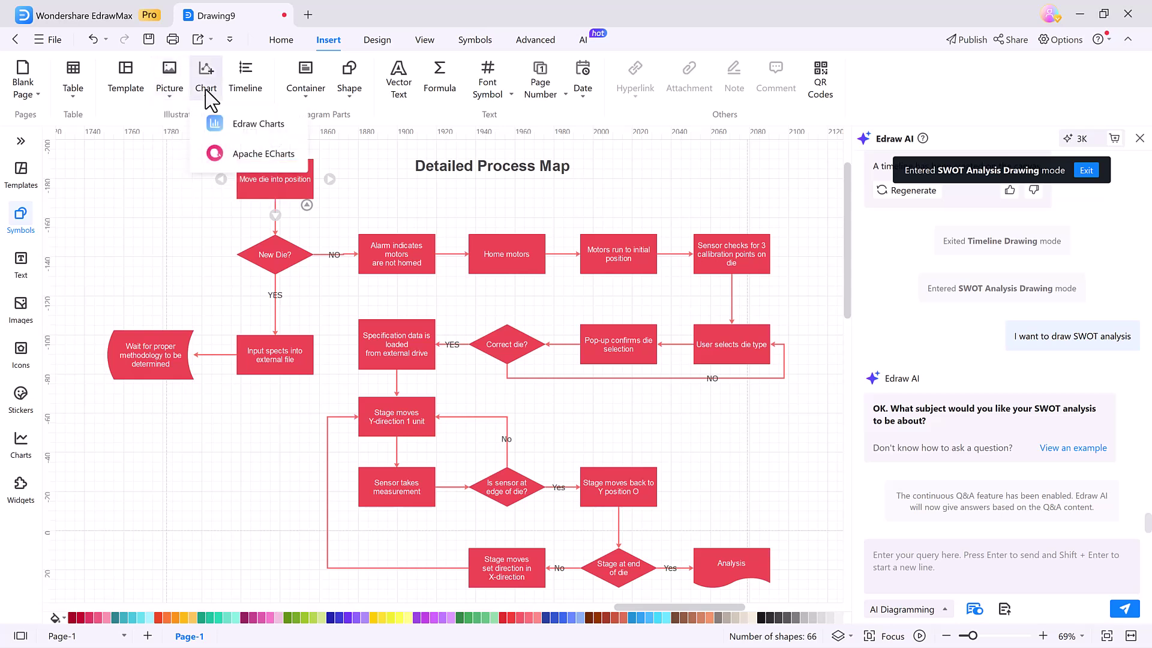
{"action": "left_click", "coordinate": [247, 83]}
{"action": "double_click", "coordinate": [675, 252]}
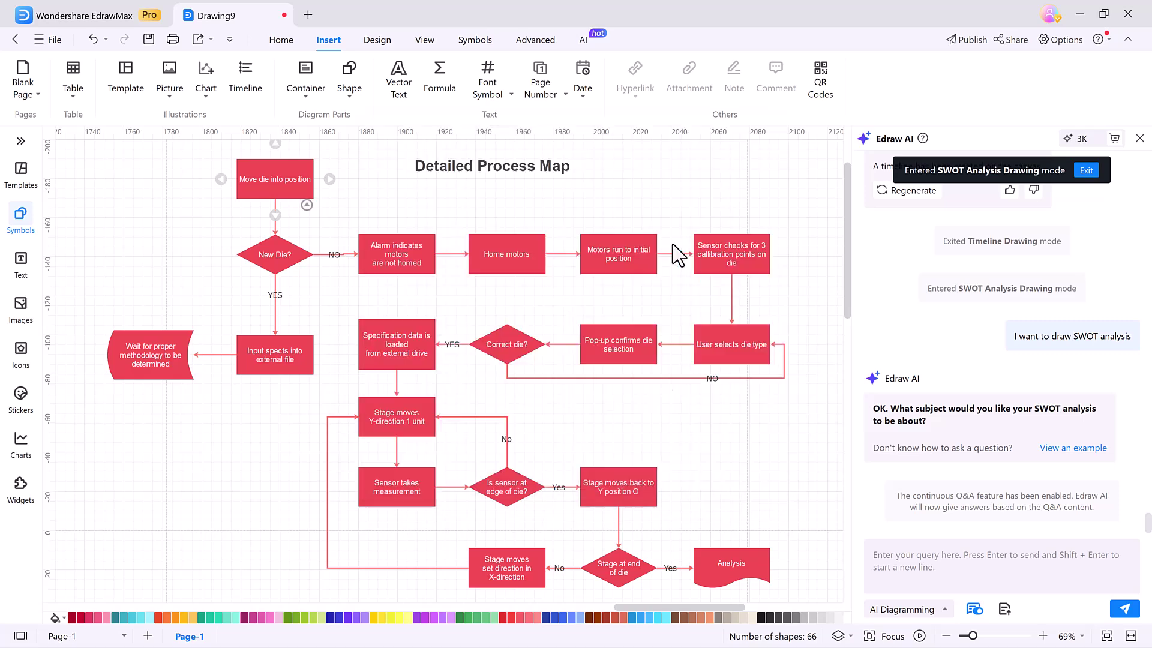
{"action": "key", "text": "ctrl+z"}
{"action": "key", "text": "ctrl+z"}
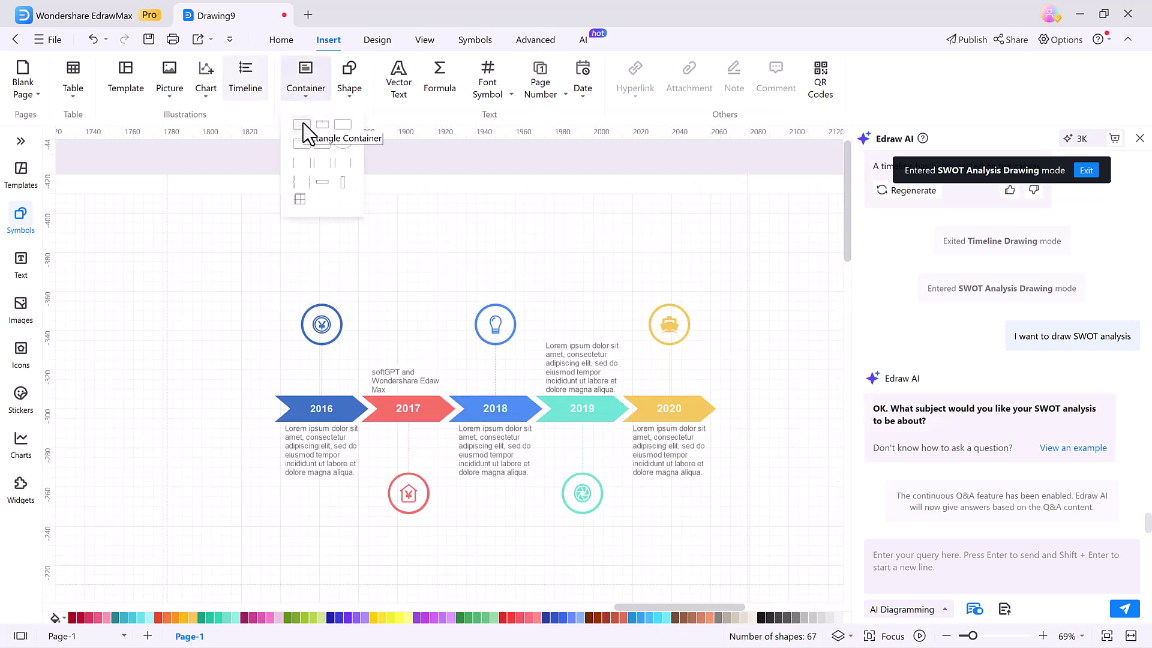
Insert a blue right-arrow shape and move it above the timeline.
{"action": "left_click", "coordinate": [350, 93]}
{"action": "left_click", "coordinate": [358, 149]}
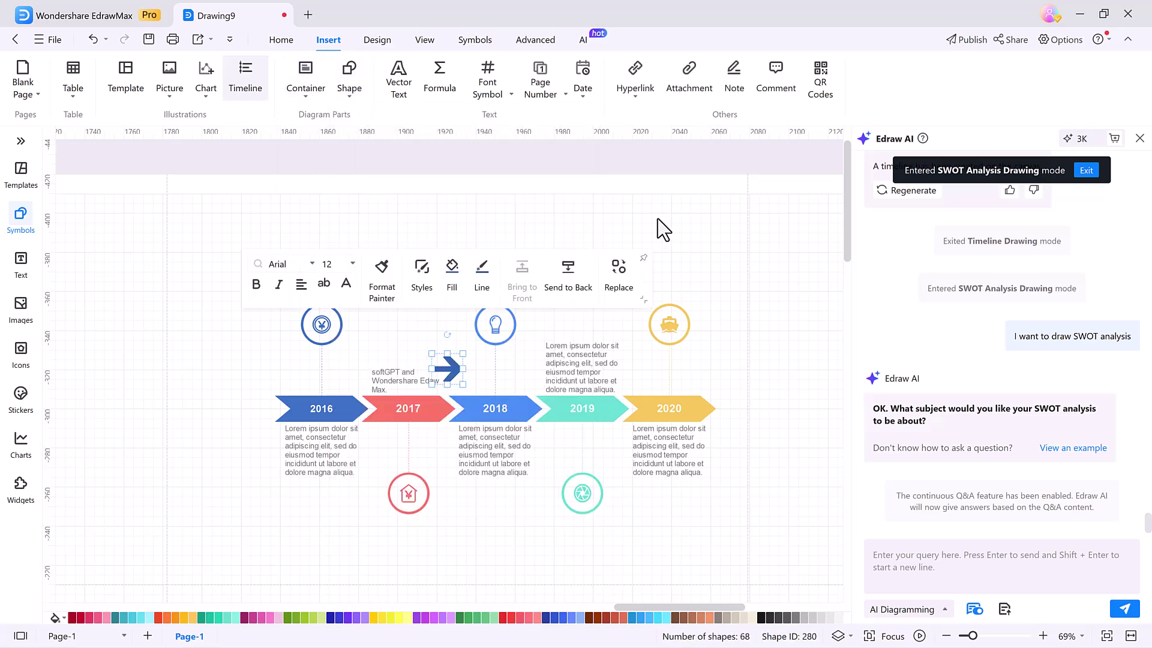
{"action": "left_click_drag", "start_coordinate": [450, 367], "coordinate": [578, 263]}
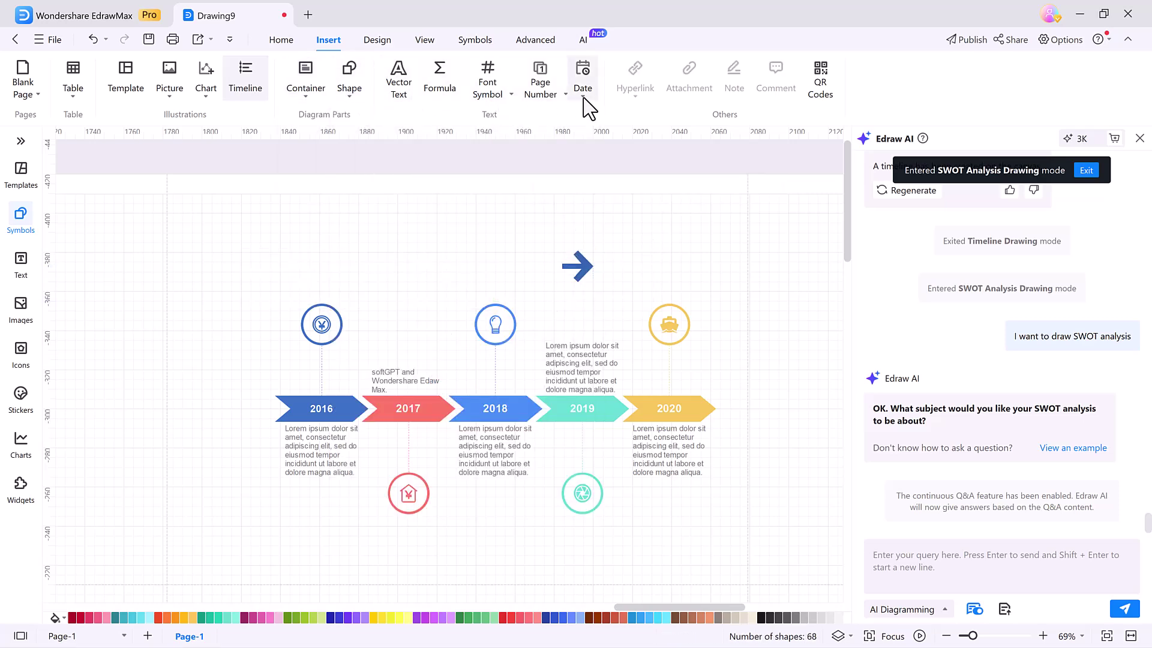
{"action": "left_click", "coordinate": [380, 43]}
Apply the Business Bold style to the diagrams and preview the Color palette without applying any.
{"action": "scroll", "coordinate": [258, 408], "scroll_direction": "down", "scroll_amount": 7}
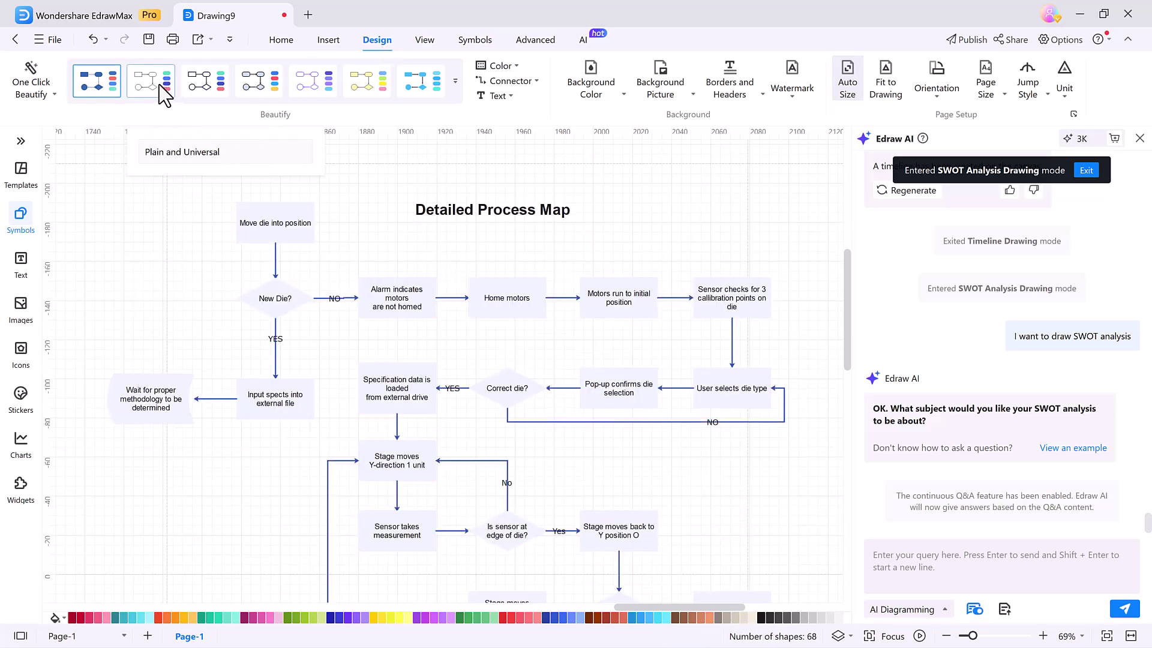
{"action": "left_click", "coordinate": [205, 91]}
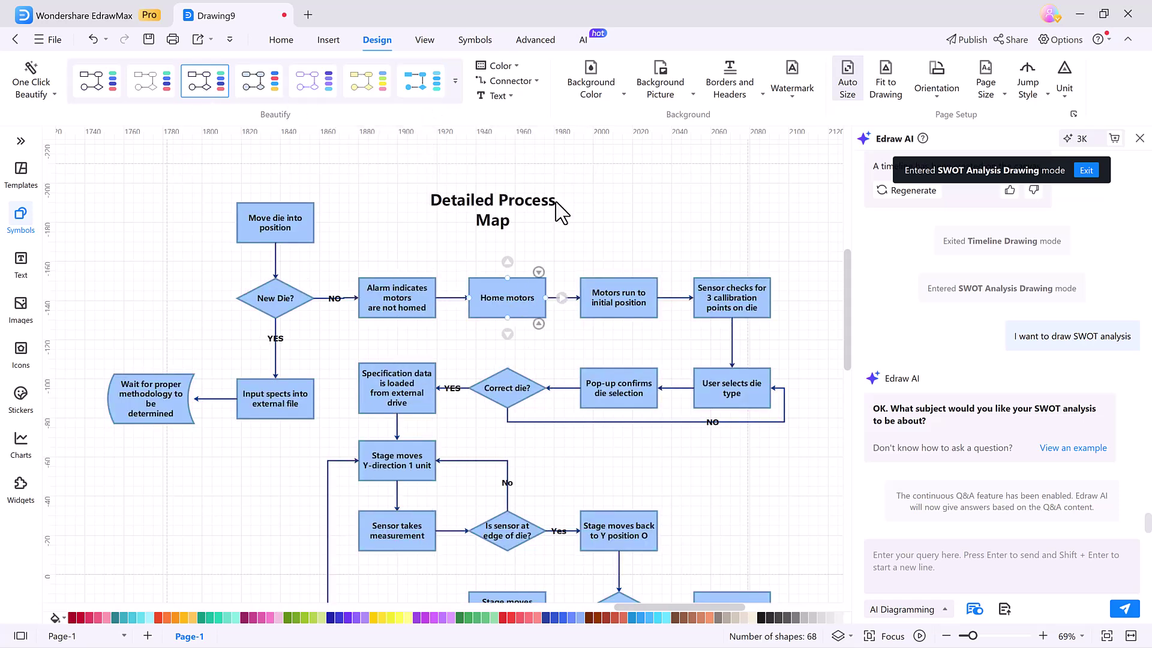
{"action": "left_click", "coordinate": [513, 65]}
{"action": "left_click", "coordinate": [412, 187]}
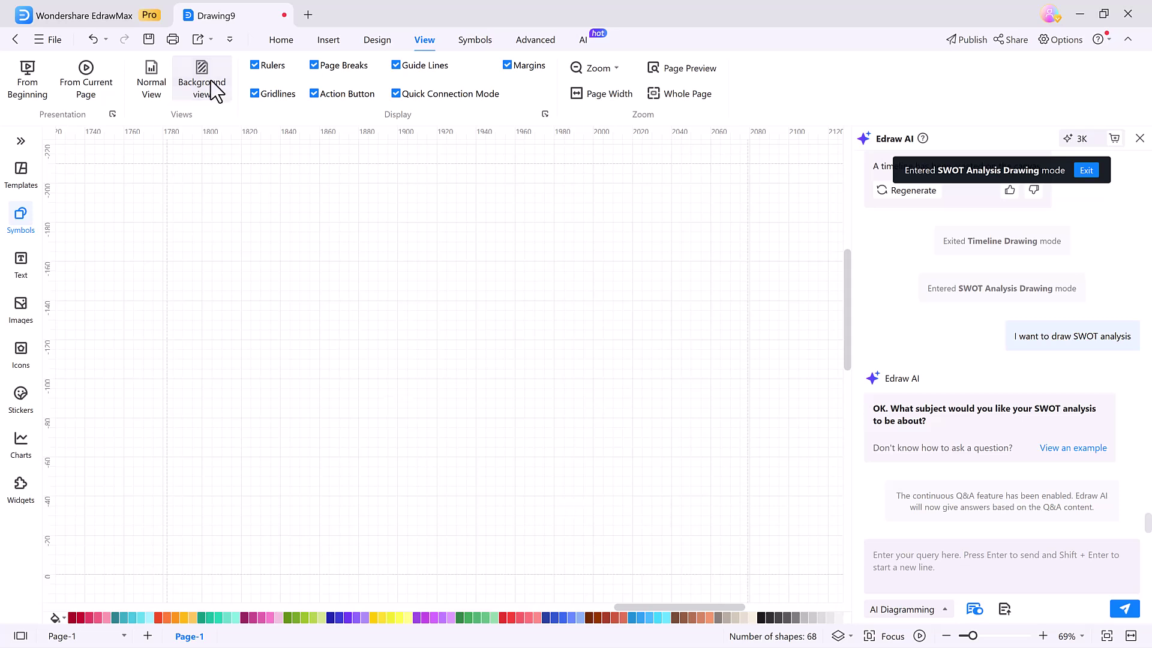
Return to Normal View, toggle the rulers off and on, and turn on gridlines.
{"action": "left_click", "coordinate": [159, 91]}
{"action": "left_click", "coordinate": [259, 66]}
{"action": "left_click", "coordinate": [255, 65]}
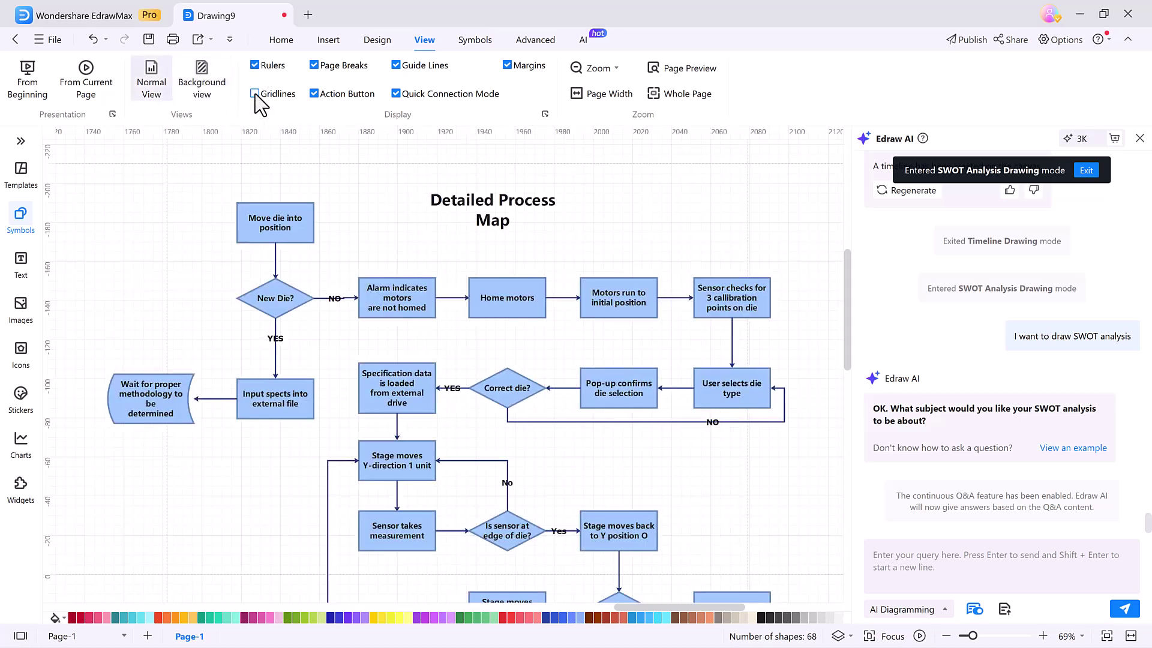
{"action": "left_click", "coordinate": [254, 94]}
Zoom the canvas to 125%, then 25%, then fit it to page width.
{"action": "left_click", "coordinate": [615, 68]}
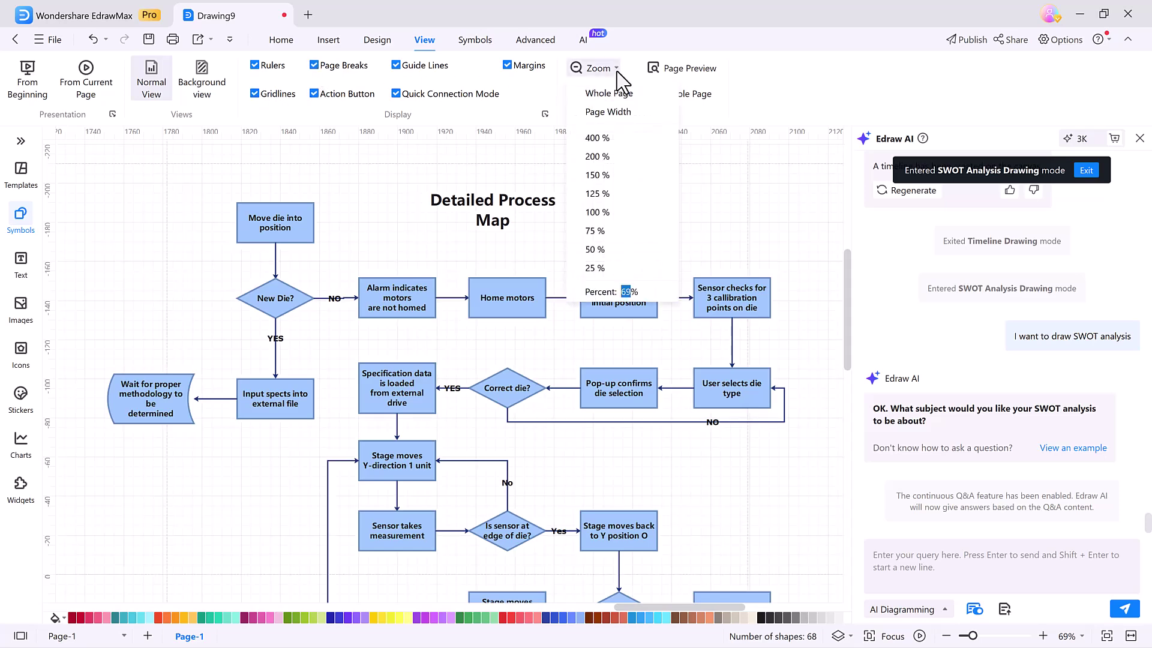
{"action": "left_click", "coordinate": [606, 193]}
{"action": "left_click", "coordinate": [607, 68]}
{"action": "left_click", "coordinate": [593, 268]}
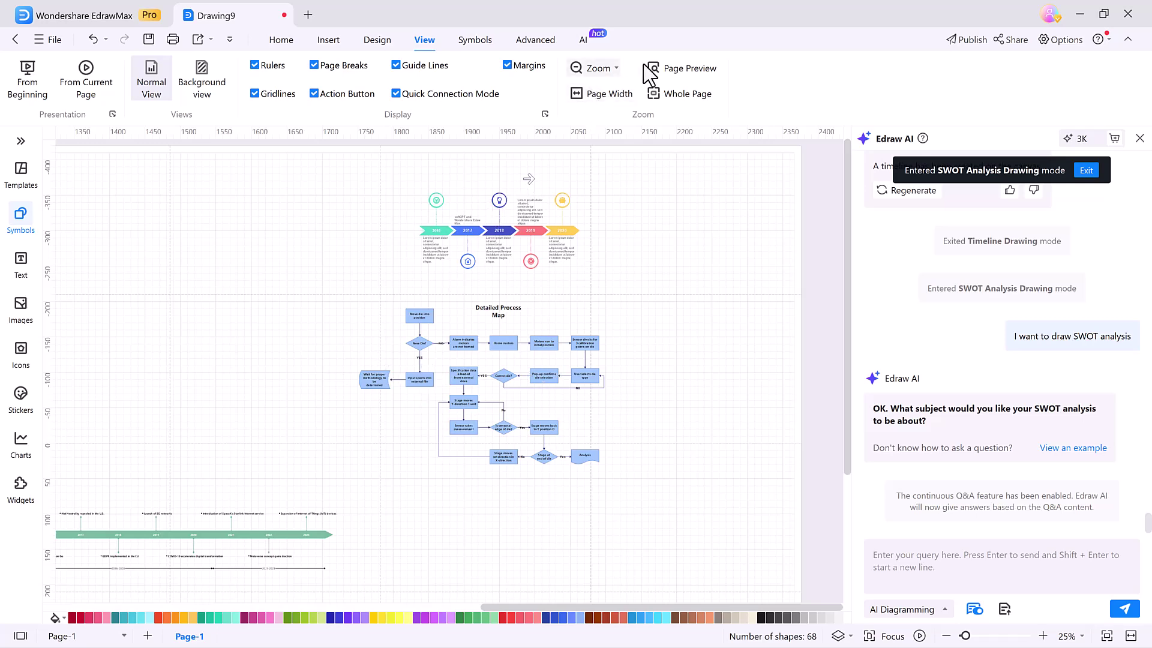
{"action": "left_click", "coordinate": [602, 95]}
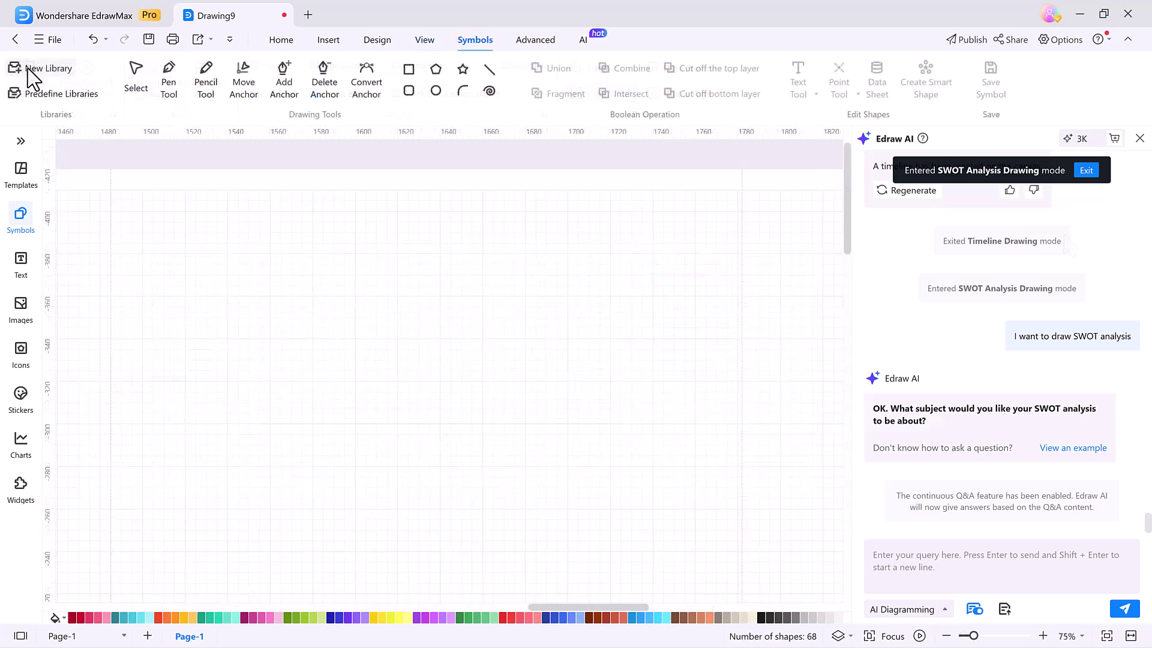
Create a new symbol library and drag Project Timeline symbols onto the page.
{"action": "left_click", "coordinate": [29, 69]}
{"action": "scroll", "coordinate": [110, 354], "scroll_direction": "down", "scroll_amount": 10}
{"action": "left_click_drag", "start_coordinate": [77, 401], "coordinate": [244, 360]}
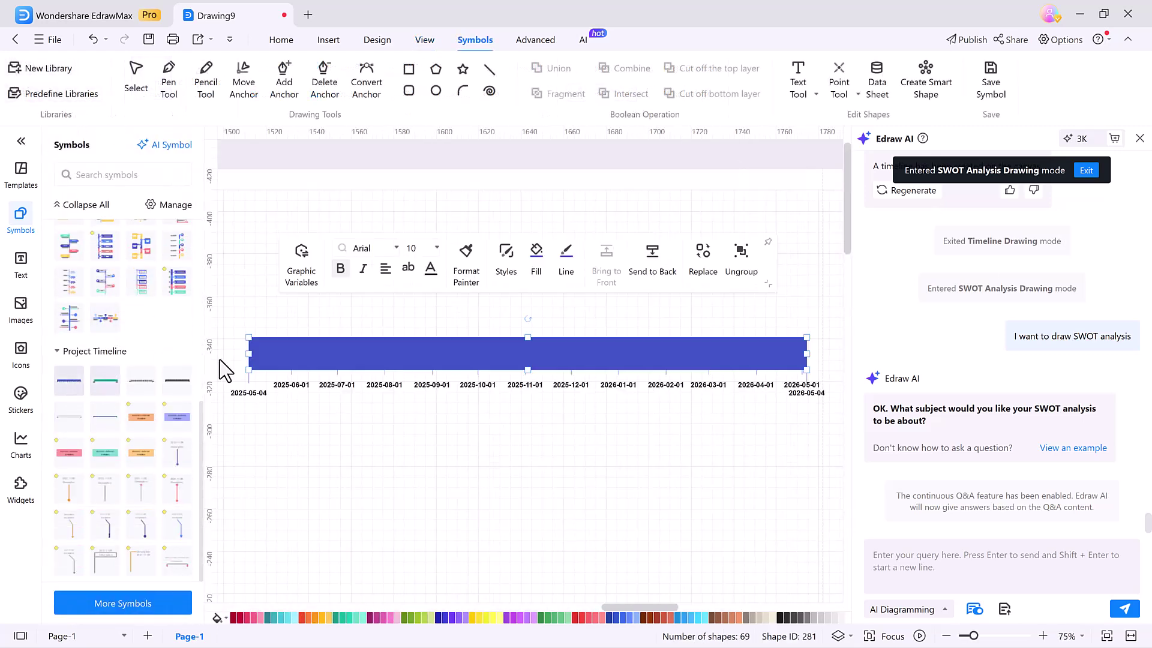
{"action": "left_click_drag", "start_coordinate": [105, 453], "coordinate": [673, 458]}
{"action": "scroll", "coordinate": [78, 281], "scroll_direction": "up", "scroll_amount": 1}
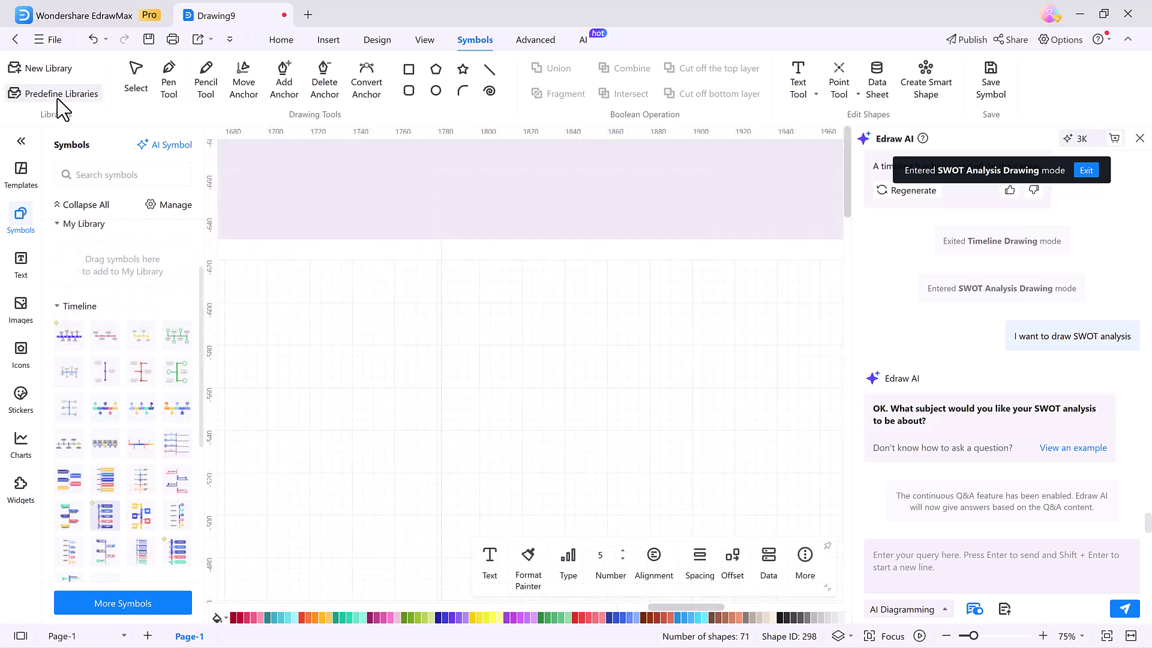
Add the General library and place purple play, teal chevron, red arrow and teal curved-arrow symbols.
{"action": "left_click", "coordinate": [57, 96]}
{"action": "left_click", "coordinate": [283, 198]}
{"action": "left_click", "coordinate": [790, 522]}
{"action": "scroll", "coordinate": [128, 355], "scroll_direction": "down", "scroll_amount": 5}
{"action": "left_click_drag", "start_coordinate": [105, 388], "coordinate": [458, 354]}
{"action": "left_click_drag", "start_coordinate": [141, 388], "coordinate": [474, 415]}
{"action": "left_click_drag", "start_coordinate": [177, 389], "coordinate": [542, 377]}
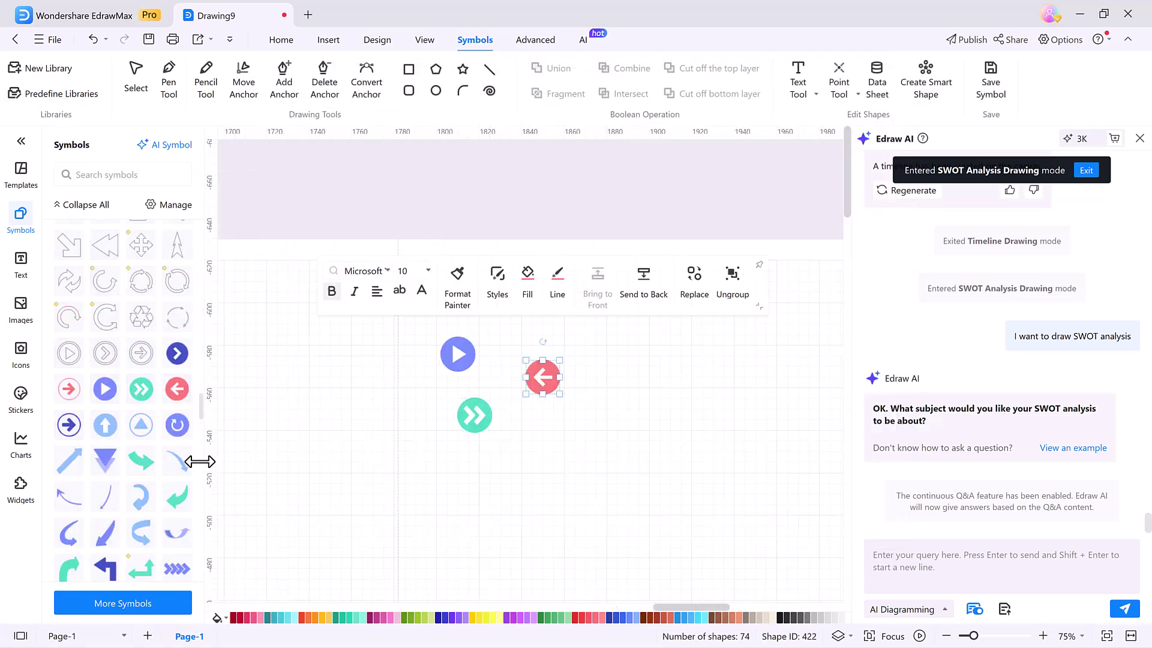
{"action": "left_click_drag", "start_coordinate": [141, 461], "coordinate": [351, 394]}
Draw a rectangular path with the Pen and a freehand square with the Pencil.
{"action": "left_click", "coordinate": [168, 84]}
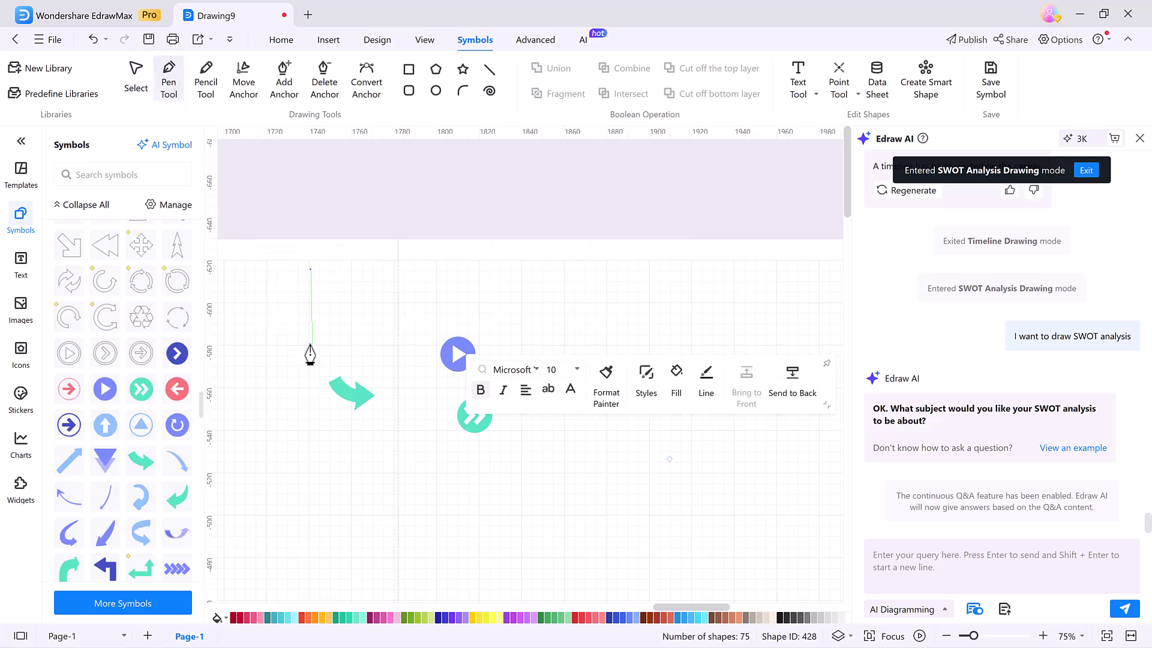
{"action": "left_click", "coordinate": [310, 345]}
{"action": "left_click", "coordinate": [268, 345]}
{"action": "left_click", "coordinate": [268, 272]}
{"action": "left_click", "coordinate": [310, 270]}
{"action": "left_click", "coordinate": [206, 84]}
{"action": "mouse_move", "coordinate": [610, 289]}
{"action": "left_mouse_down"}
{"action": "mouse_move", "coordinate": [699, 398]}
{"action": "mouse_move", "coordinate": [610, 291]}
{"action": "mouse_move", "coordinate": [665, 347]}
{"action": "left_mouse_up"}
Reshape the freehand square by dragging anchors into a V dip and outward spikes.
{"action": "left_click", "coordinate": [244, 84]}
{"action": "left_click_drag", "start_coordinate": [679, 414], "coordinate": [678, 509]}
{"action": "left_click_drag", "start_coordinate": [743, 374], "coordinate": [522, 326]}
{"action": "left_click_drag", "start_coordinate": [608, 301], "coordinate": [542, 252]}
{"action": "left_click_drag", "start_coordinate": [730, 285], "coordinate": [750, 259]}
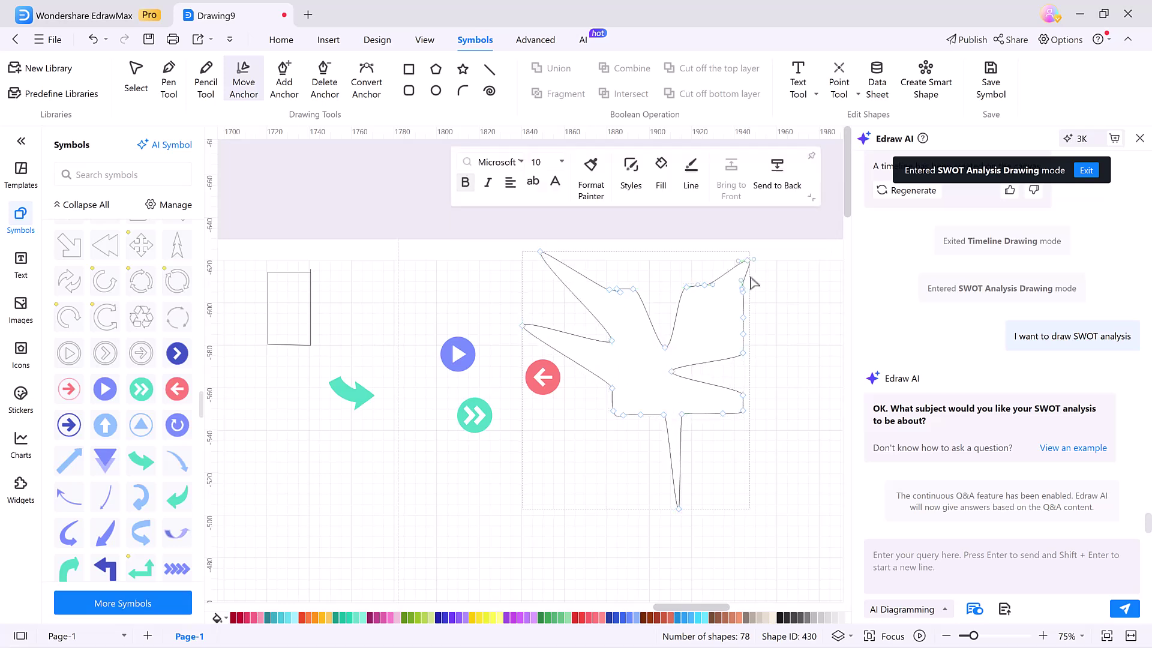
Add and delete anchor points, then smooth the left spike's tip into a curve.
{"action": "left_click", "coordinate": [284, 80]}
{"action": "left_click", "coordinate": [565, 355]}
{"action": "left_click", "coordinate": [663, 414]}
{"action": "left_click", "coordinate": [682, 414]}
{"action": "left_click", "coordinate": [722, 414]}
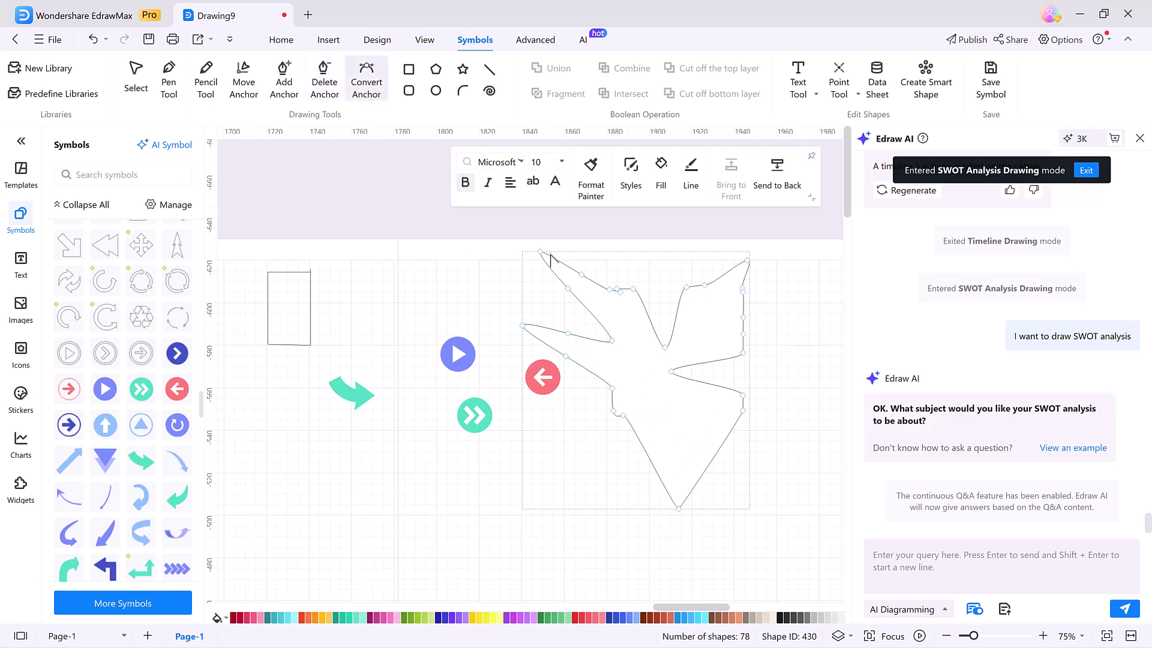
{"action": "left_click_drag", "start_coordinate": [523, 326], "coordinate": [586, 329]}
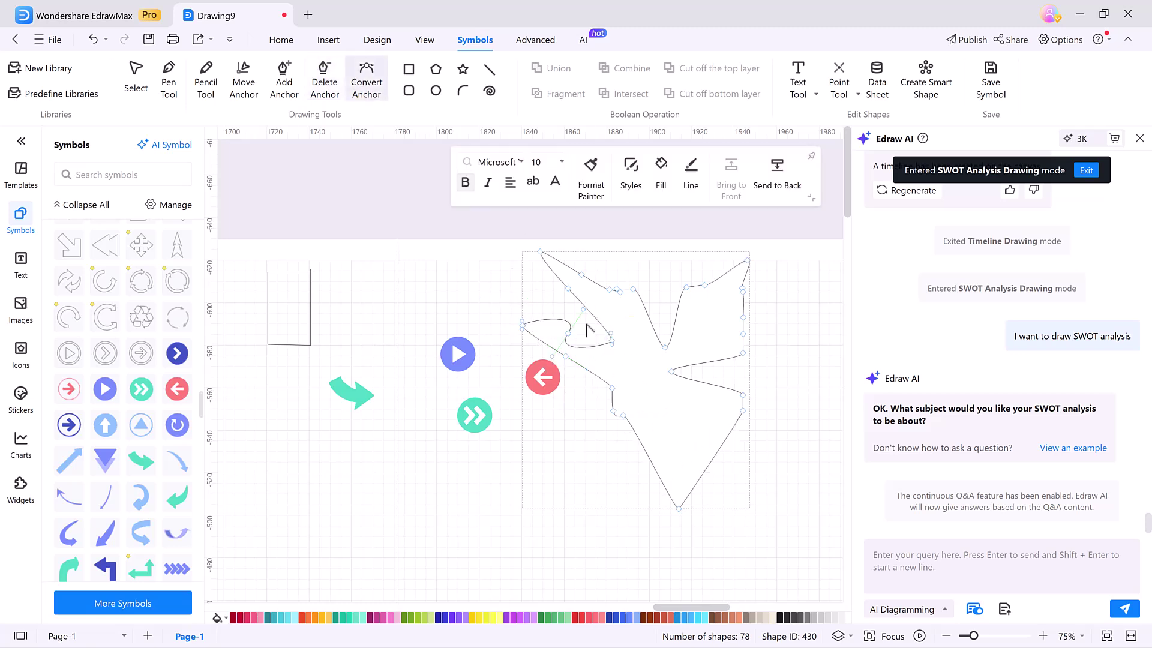
Draw a rectangle, an ellipse at the lower left, and a star beside it.
{"action": "left_click", "coordinate": [408, 68]}
{"action": "left_click", "coordinate": [437, 91]}
{"action": "left_click_drag", "start_coordinate": [295, 449], "coordinate": [453, 560]}
{"action": "left_click", "coordinate": [463, 69]}
{"action": "mouse_move", "coordinate": [457, 401]}
{"action": "left_mouse_down"}
{"action": "mouse_move", "coordinate": [591, 579]}
{"action": "mouse_move", "coordinate": [535, 527]}
{"action": "mouse_move", "coordinate": [585, 531]}
{"action": "left_mouse_up"}
Open the Version History panel from the Advanced tab.
{"action": "left_click", "coordinate": [535, 41]}
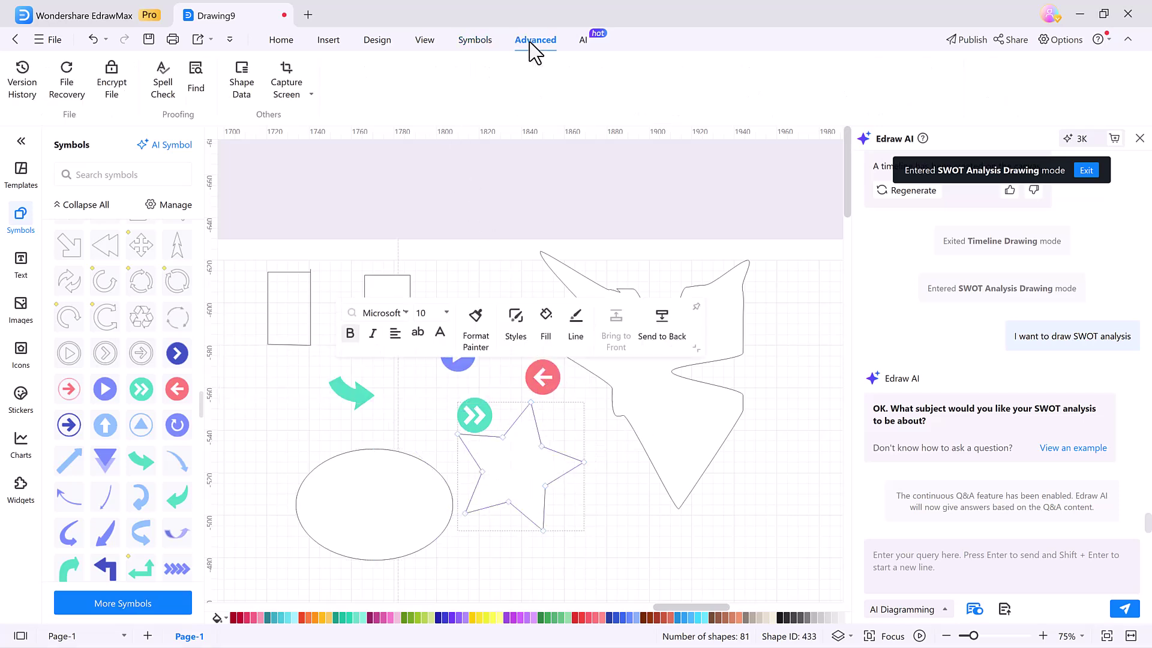
{"action": "scroll", "coordinate": [540, 300], "scroll_direction": "down", "scroll_amount": 3}
{"action": "scroll", "coordinate": [702, 588], "scroll_direction": "right", "scroll_amount": 10}
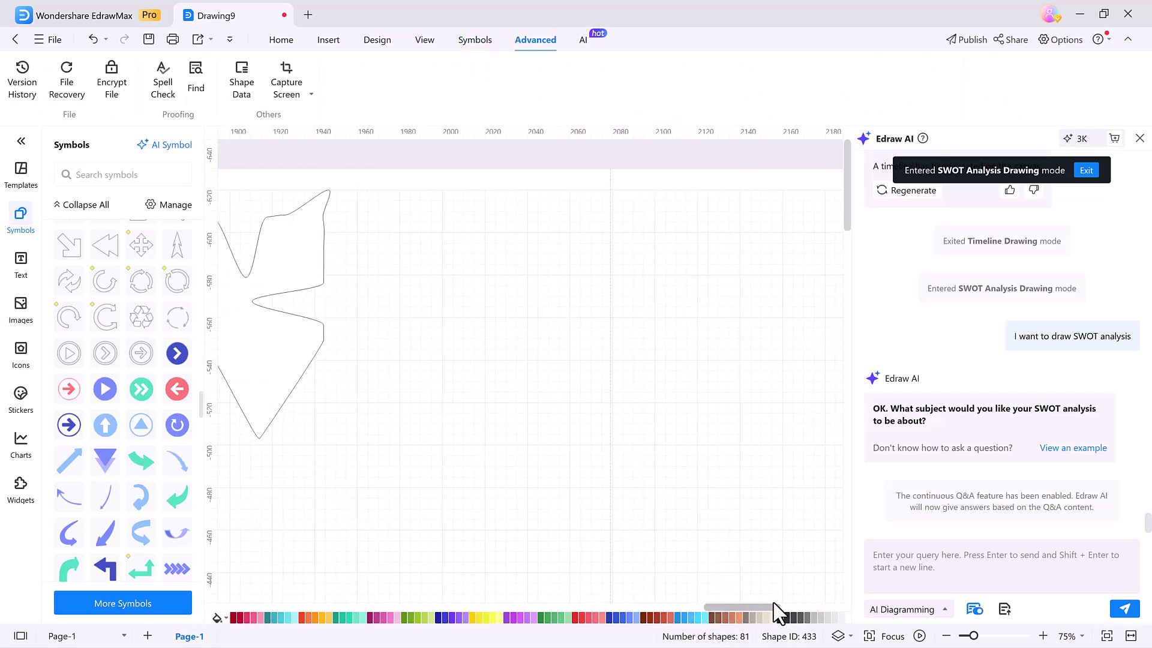
{"action": "left_click", "coordinate": [22, 87]}
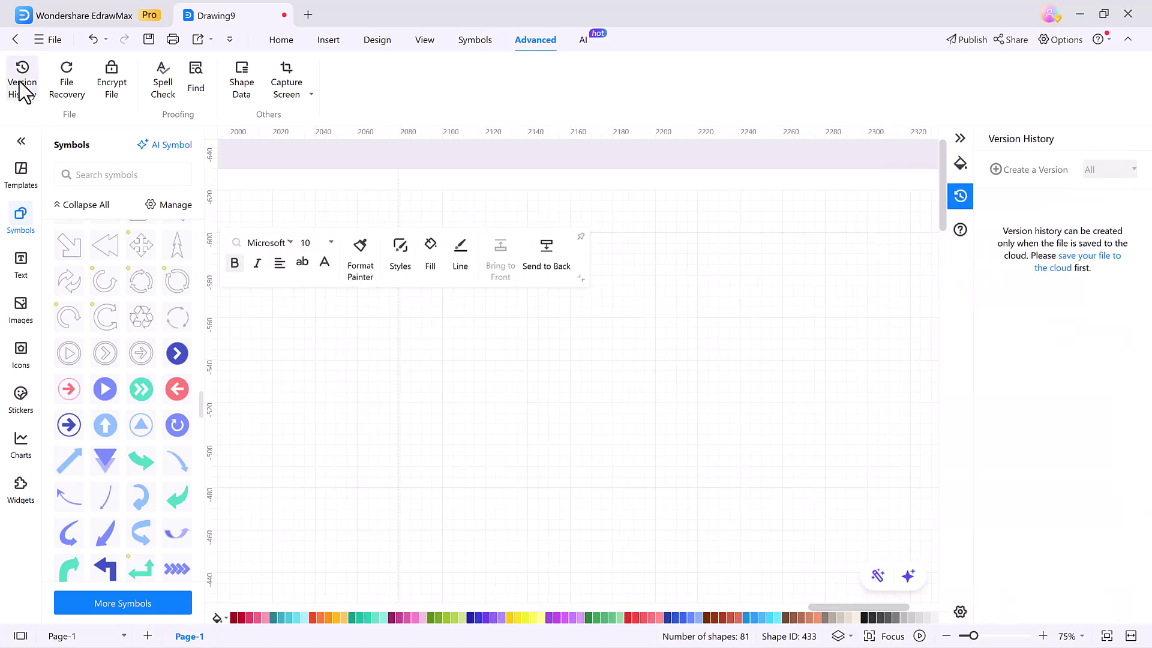
Check File Recovery and Encrypt File without changes, then run and close Spell Check.
{"action": "left_click", "coordinate": [67, 87]}
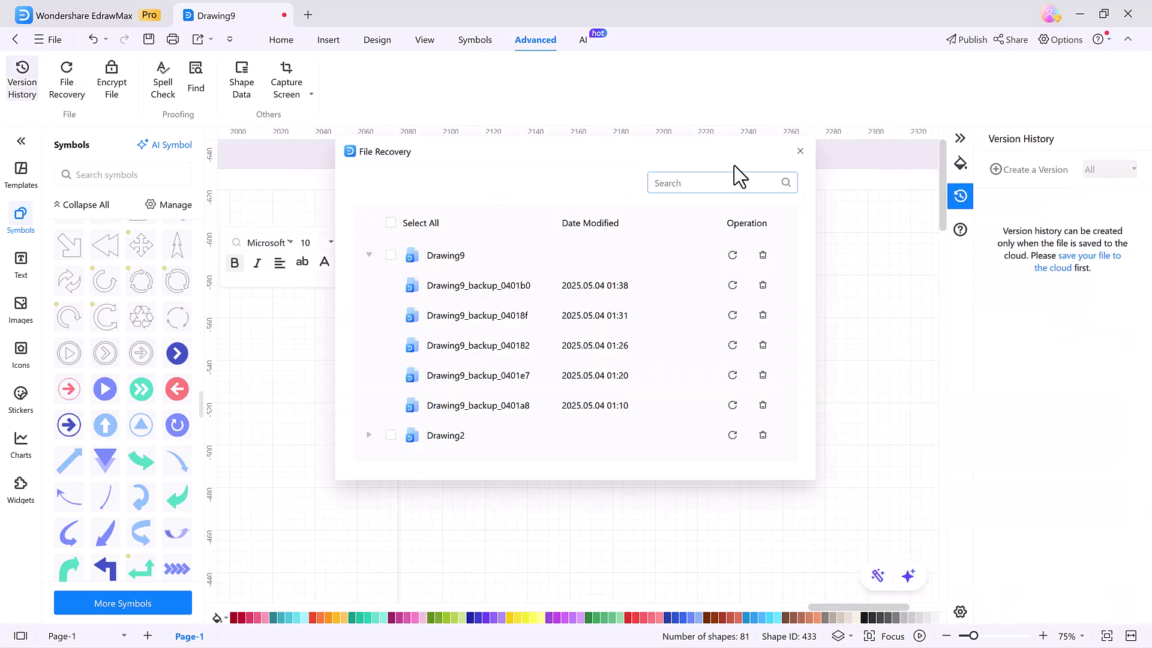
{"action": "left_click", "coordinate": [800, 151]}
{"action": "left_click", "coordinate": [95, 75]}
{"action": "key", "text": "Escape"}
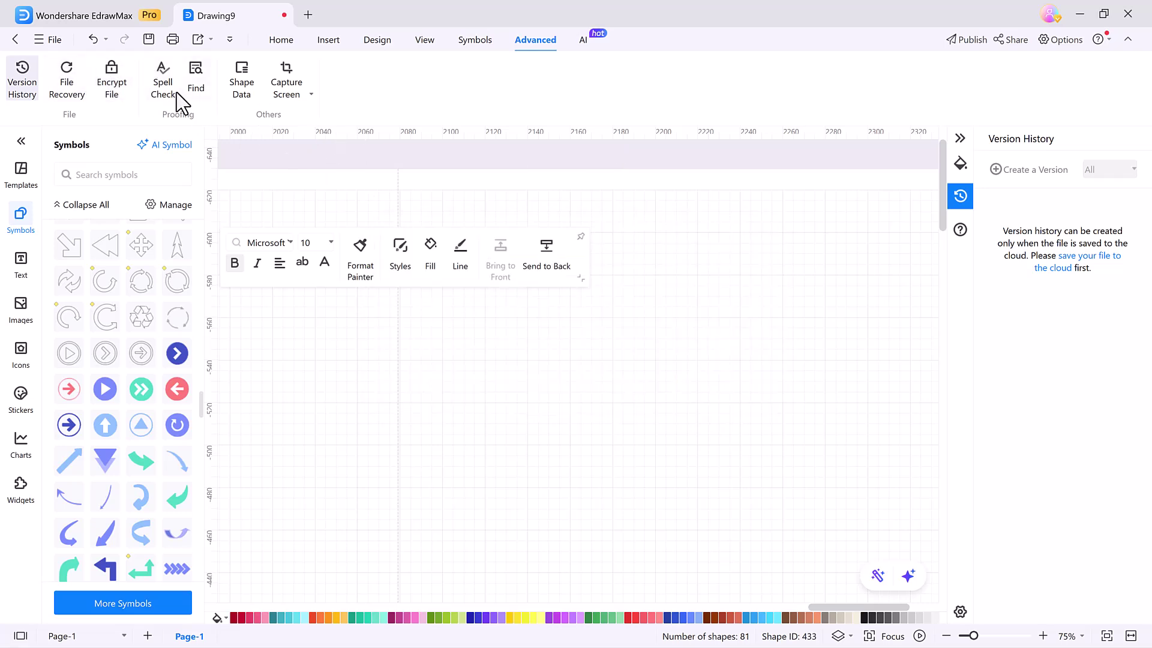
{"action": "left_click", "coordinate": [162, 96]}
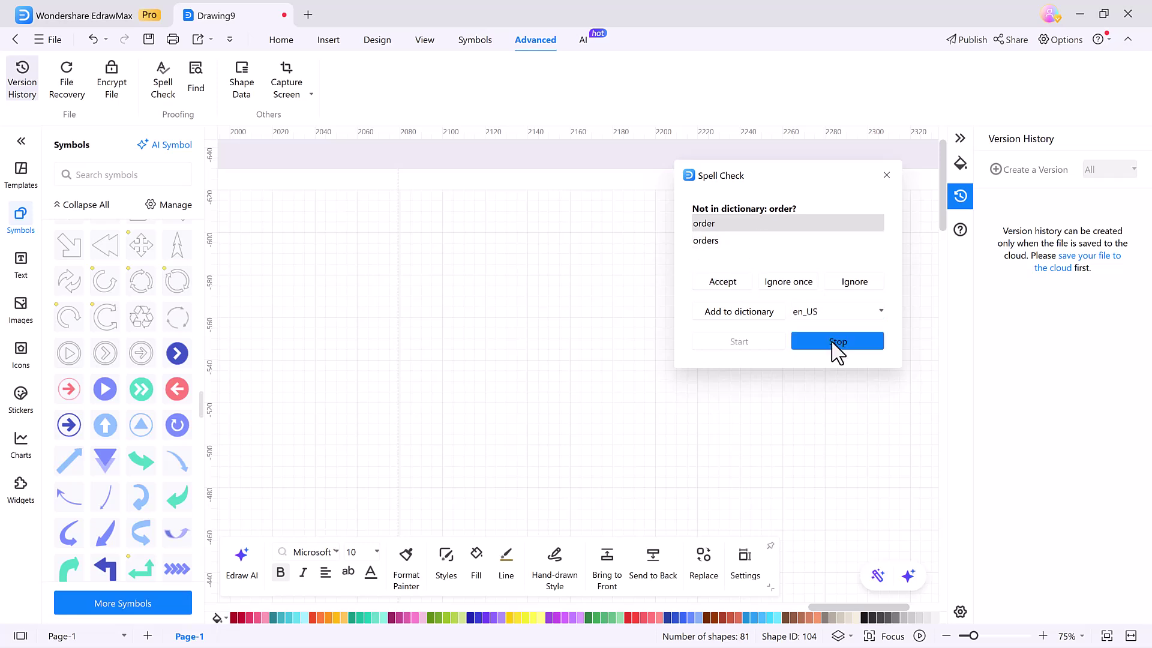
{"action": "left_click", "coordinate": [888, 175]}
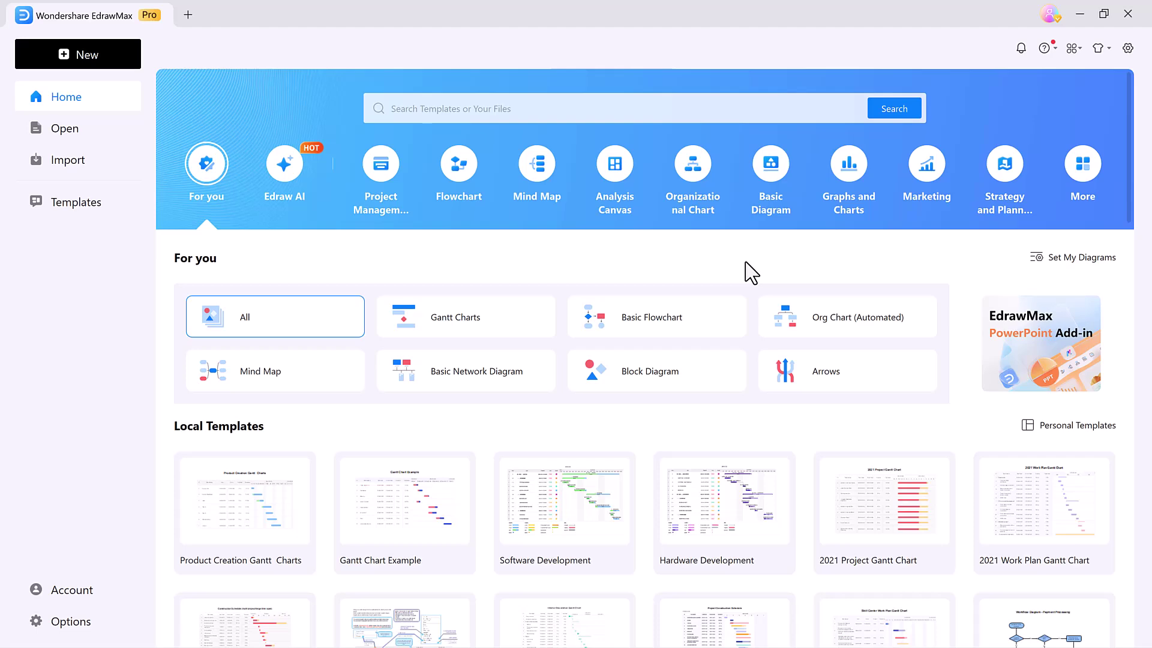
Scroll the Local Templates gallery down to the mind map and network diagram examples.
{"action": "scroll", "coordinate": [750, 273], "scroll_direction": "down", "scroll_amount": 4}
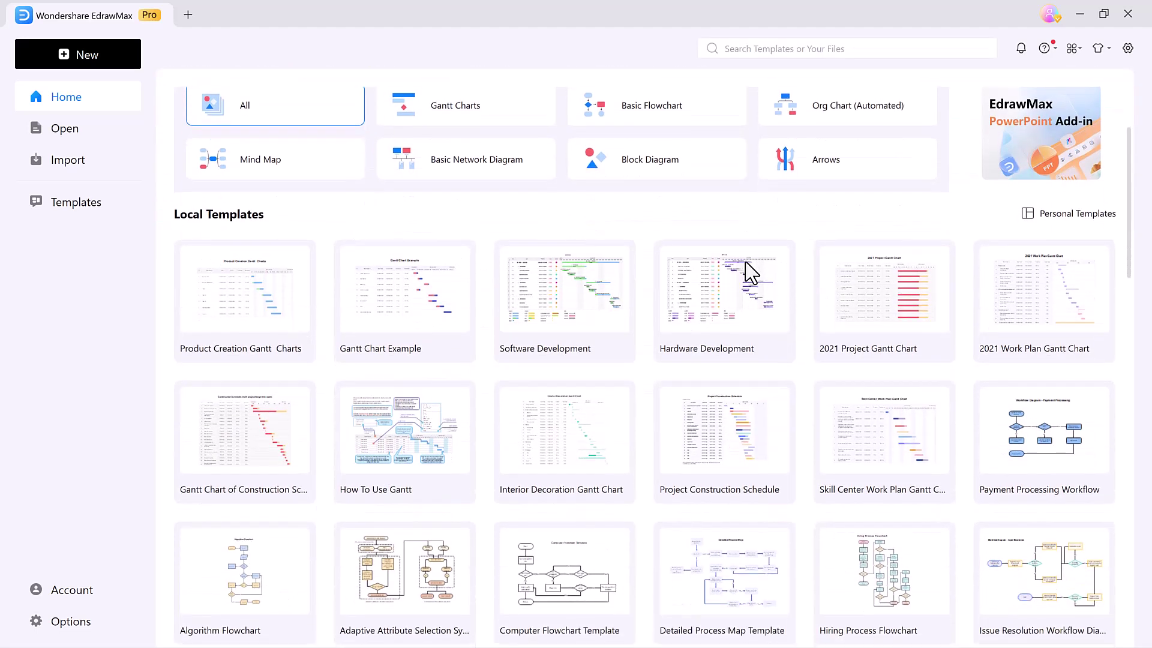
{"action": "scroll", "coordinate": [750, 273], "scroll_direction": "down", "scroll_amount": 2}
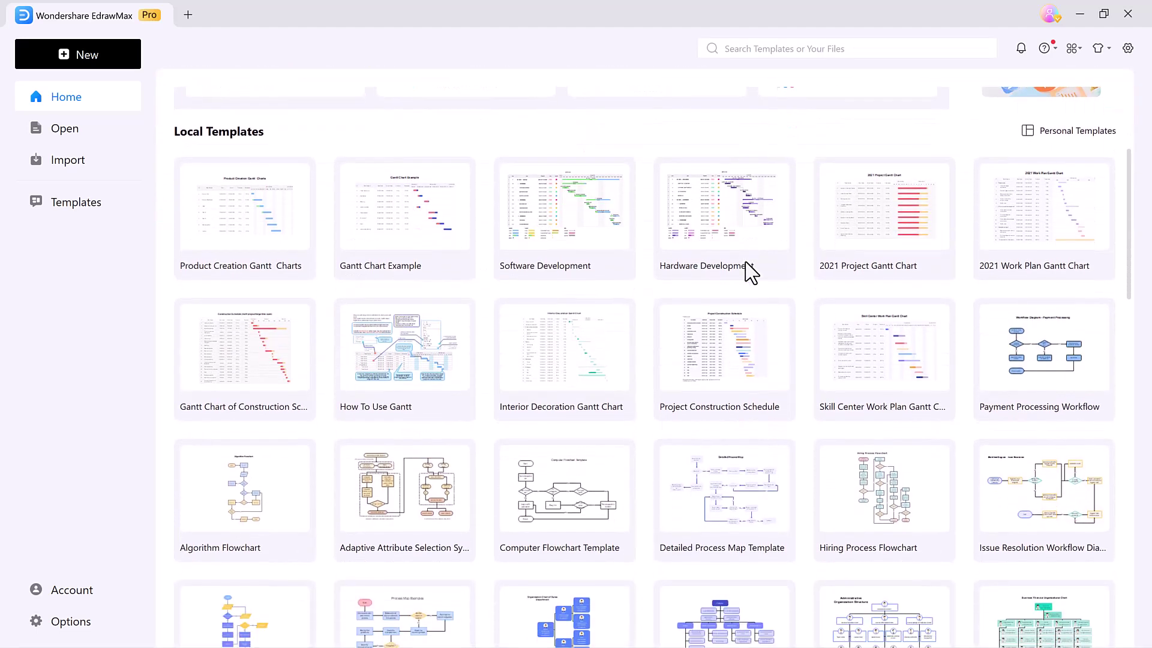
{"action": "scroll", "coordinate": [749, 273], "scroll_direction": "down", "scroll_amount": 4}
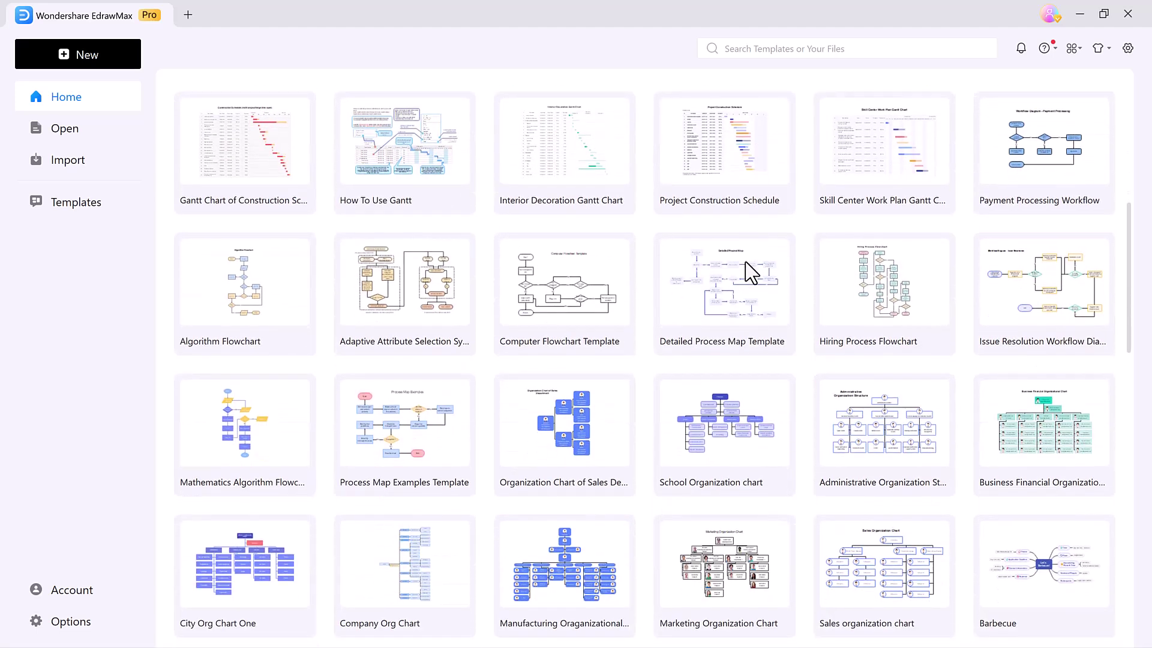
{"action": "scroll", "coordinate": [750, 273], "scroll_direction": "down", "scroll_amount": 4}
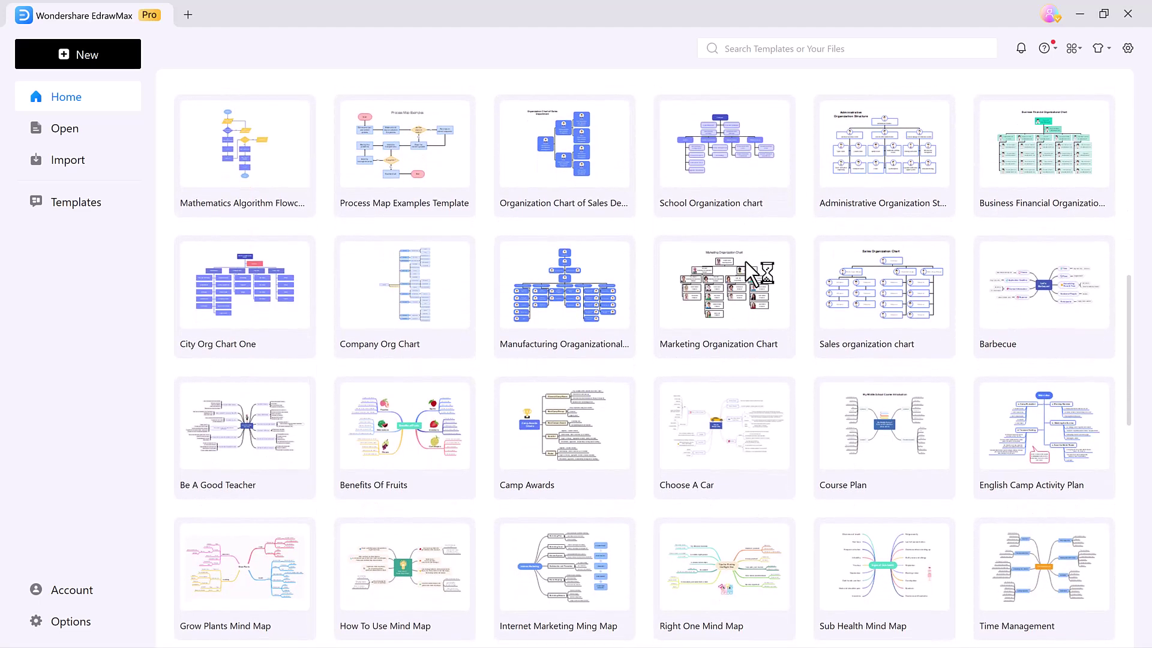
{"action": "scroll", "coordinate": [752, 273], "scroll_direction": "down", "scroll_amount": 4}
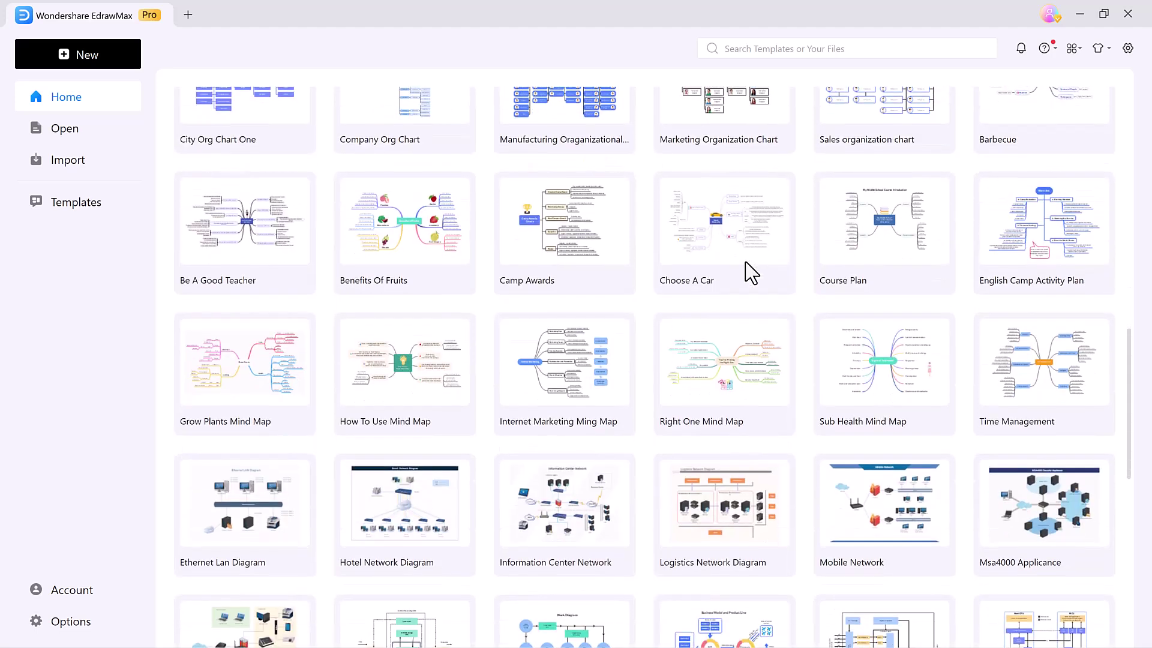